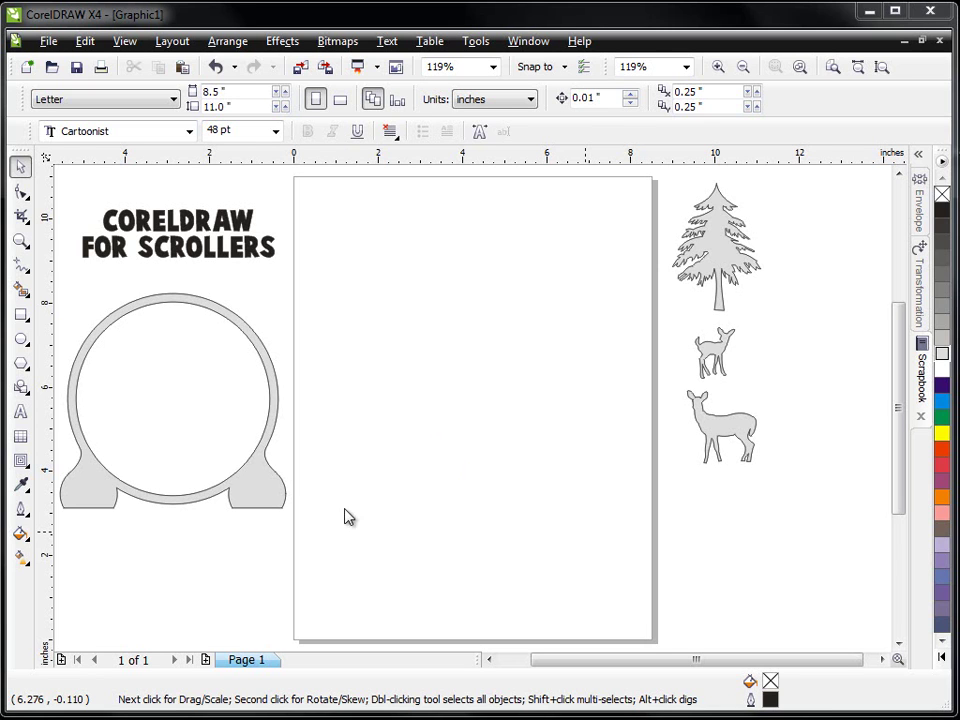
Center the globe frame on the page and draw a closed freehand ground shape across the lower part of its ring.
click(262, 500)
key(p)
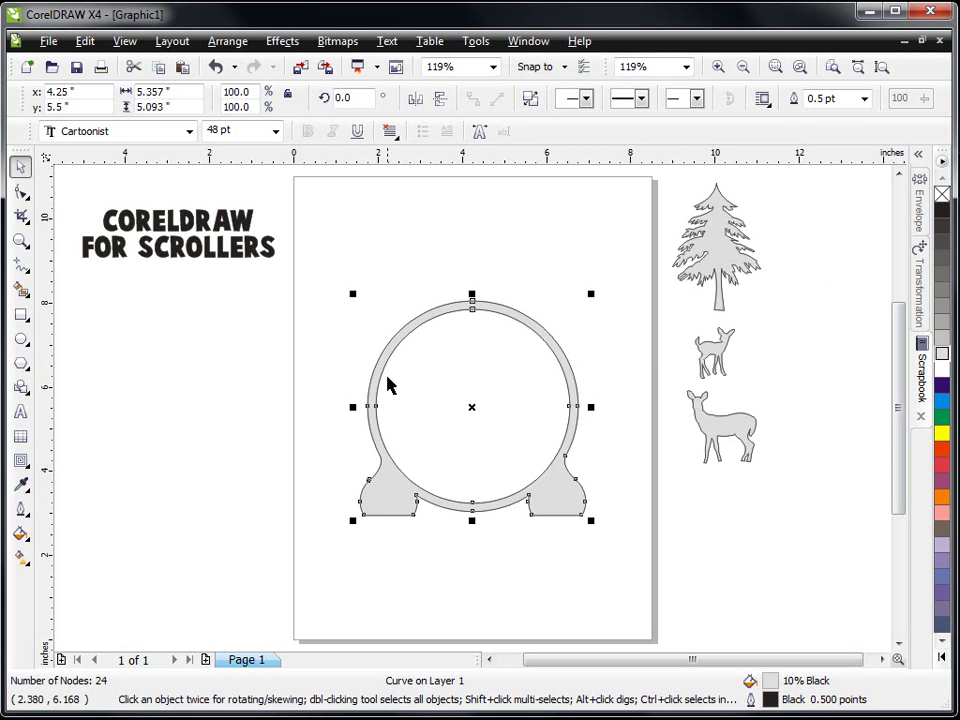
click(24, 268)
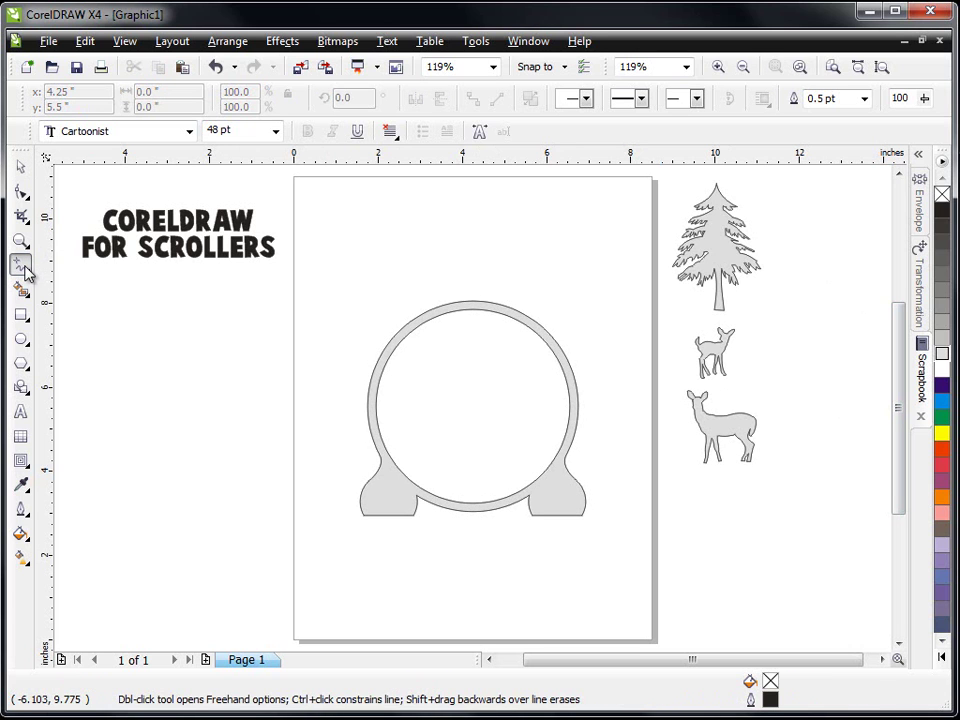
click(381, 449)
mouse_move(423, 450)
mouse_down()
mouse_move(489, 456)
mouse_move(533, 446)
mouse_move(555, 468)
mouse_move(521, 498)
mouse_move(473, 505)
mouse_move(438, 504)
mouse_move(380, 455)
mouse_up()
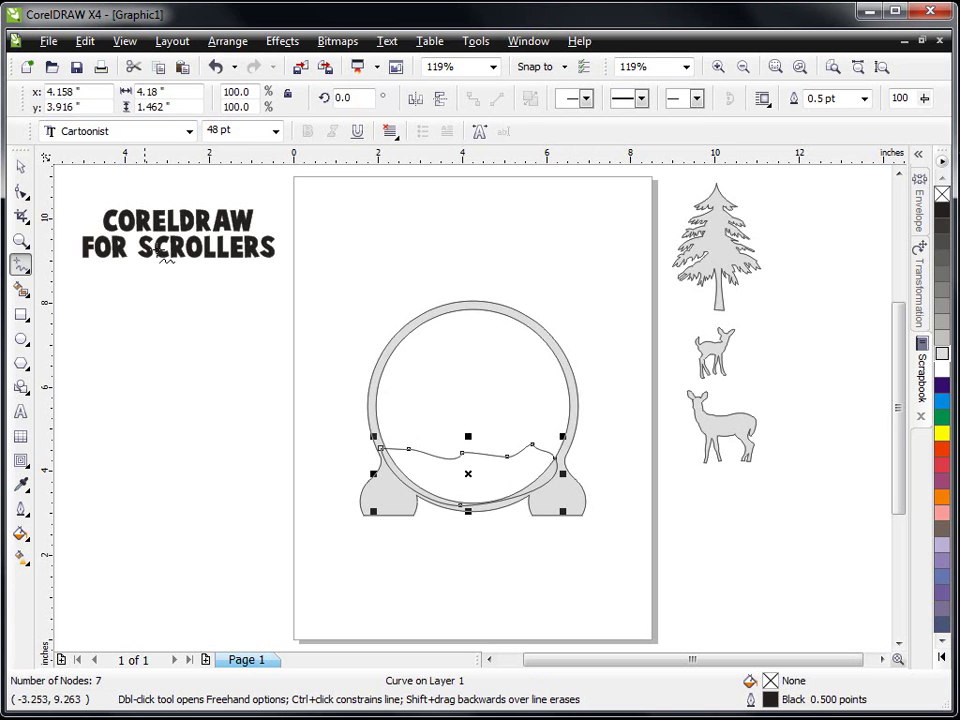
Weld the freehand ground shape and the globe frame into a single object.
click(22, 168)
drag(317, 276, 612, 550)
click(588, 99)
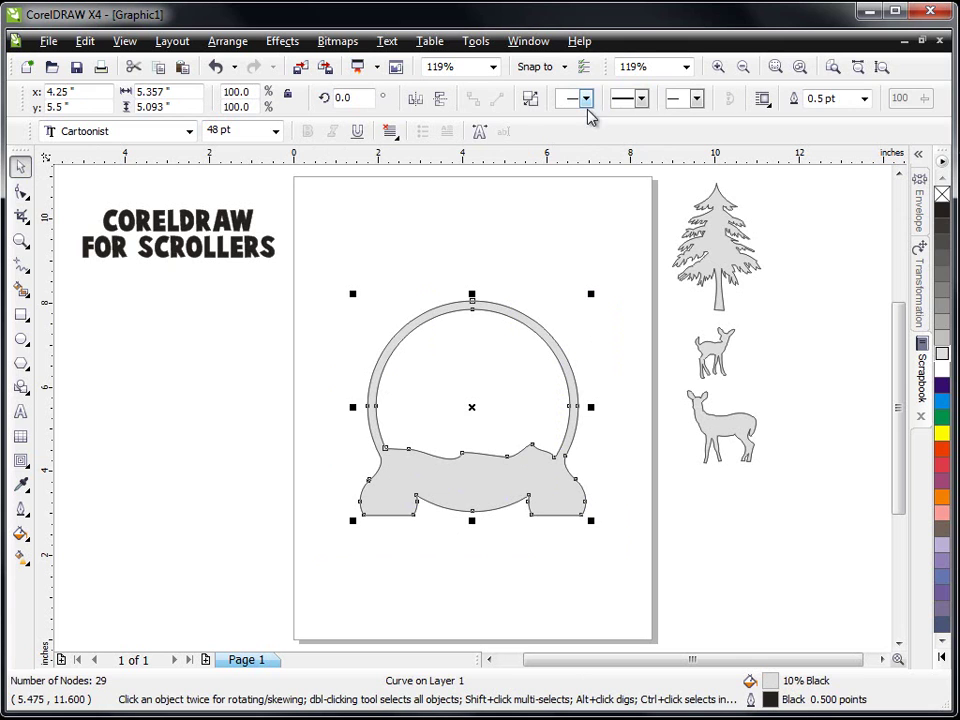
click(577, 212)
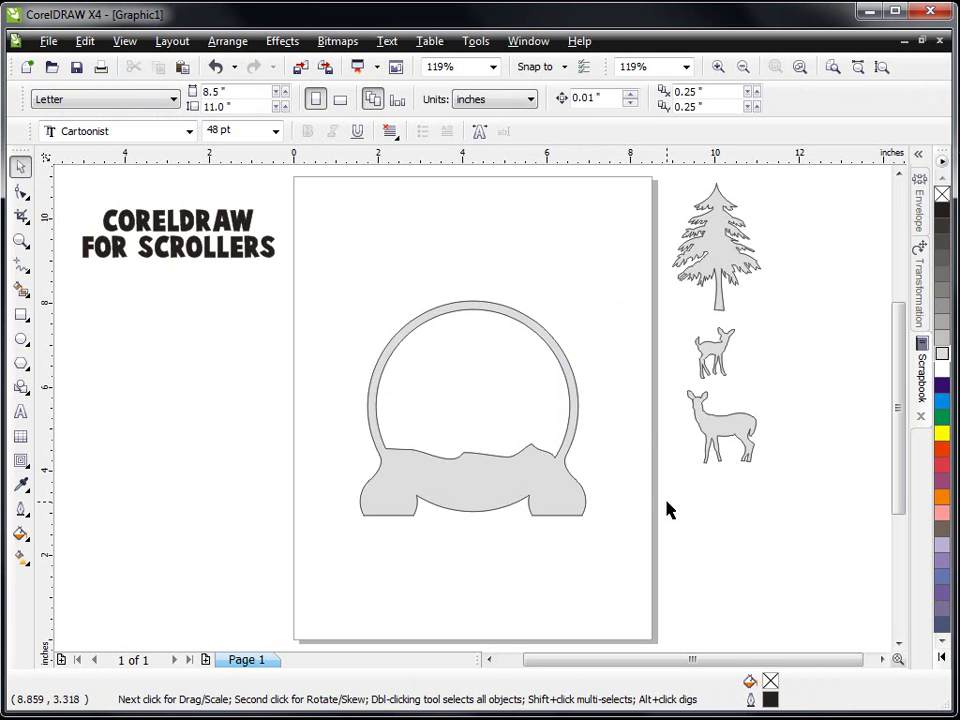
Stand the tree and the fawn on the ground inside the frame, and shift the doe slightly closer to the page.
drag(718, 252, 424, 396)
drag(714, 350, 469, 438)
click(868, 525)
drag(735, 444, 717, 421)
Reshape the right end of the ground line by lowering the node at the peak of its bump.
click(20, 191)
click(540, 468)
drag(527, 446, 536, 457)
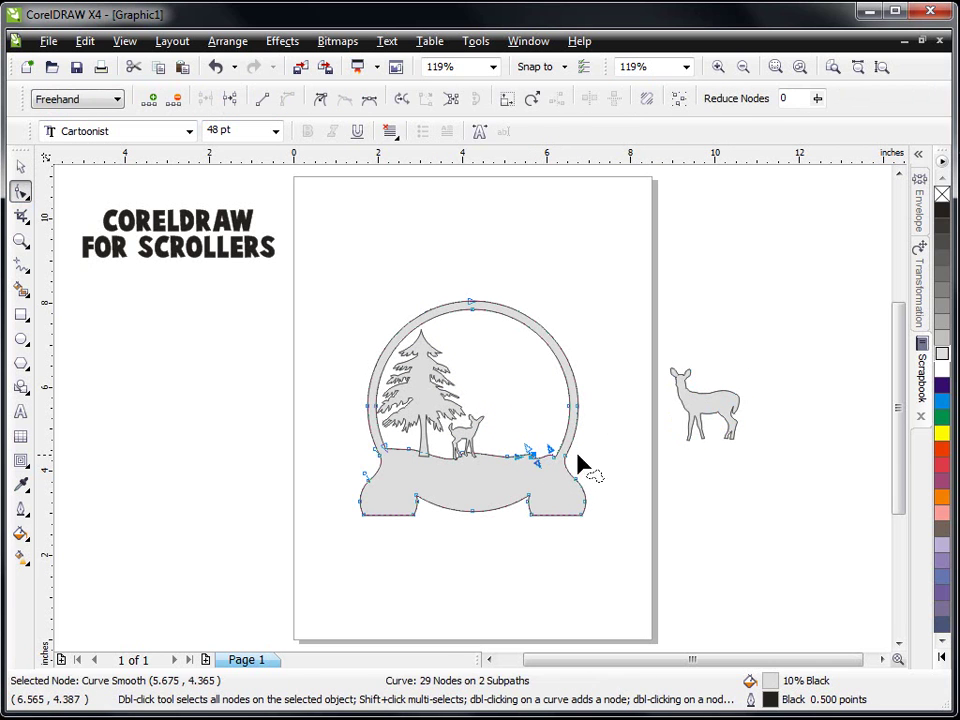
Move the doe into the frame so it stands on the ground to the right of the fawn.
click(20, 166)
click(746, 553)
drag(708, 430, 516, 426)
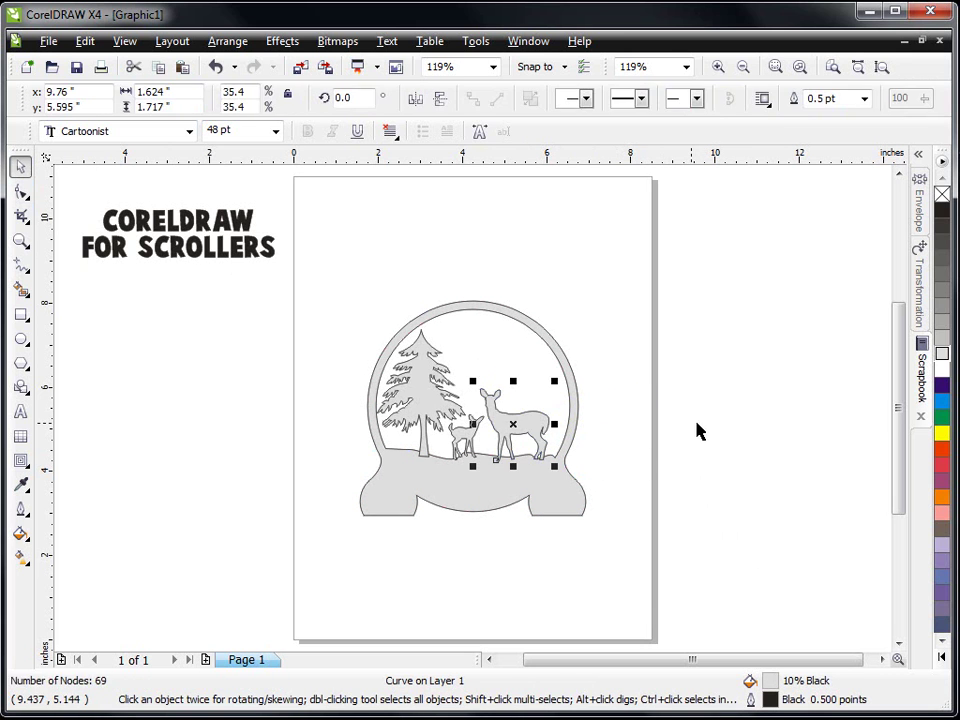
click(700, 430)
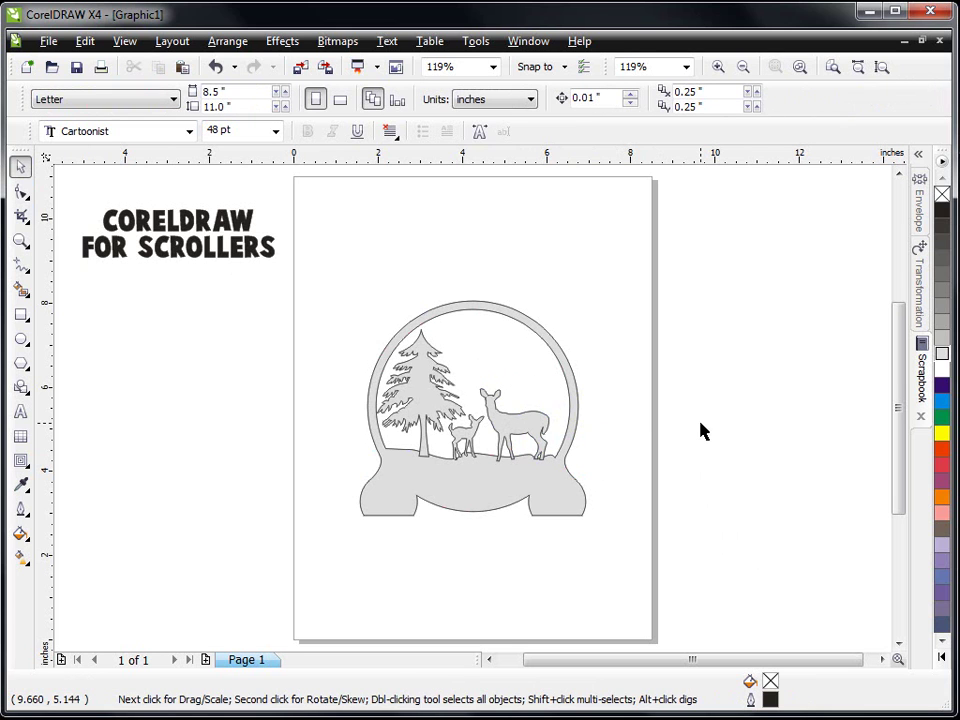
Weld the tree, the fawn, the doe and the frame into one object.
drag(317, 268, 608, 528)
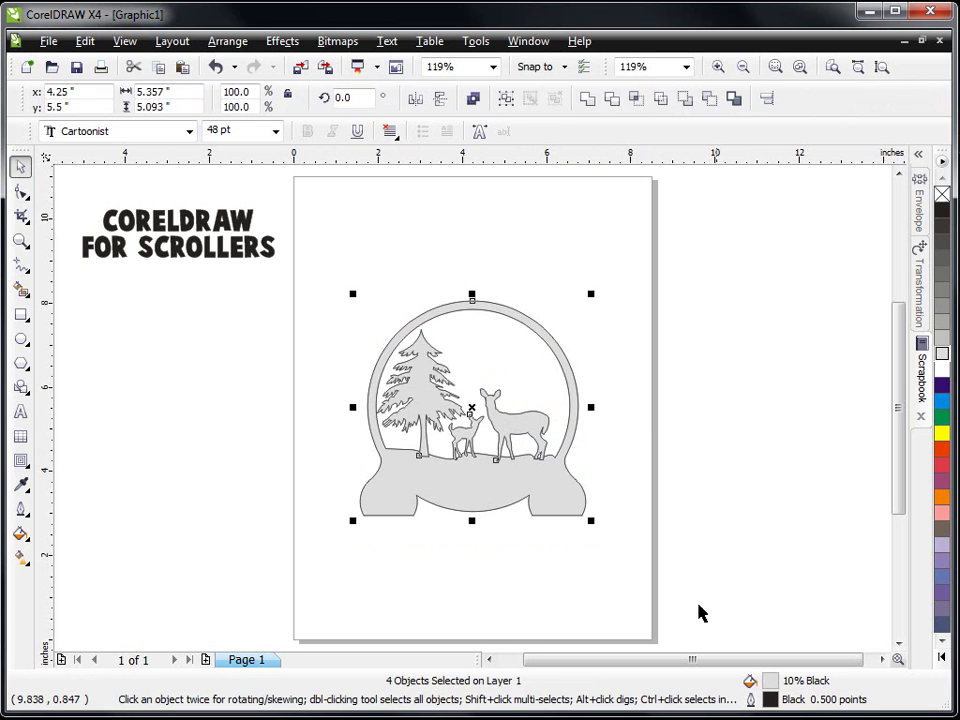
click(587, 98)
click(695, 538)
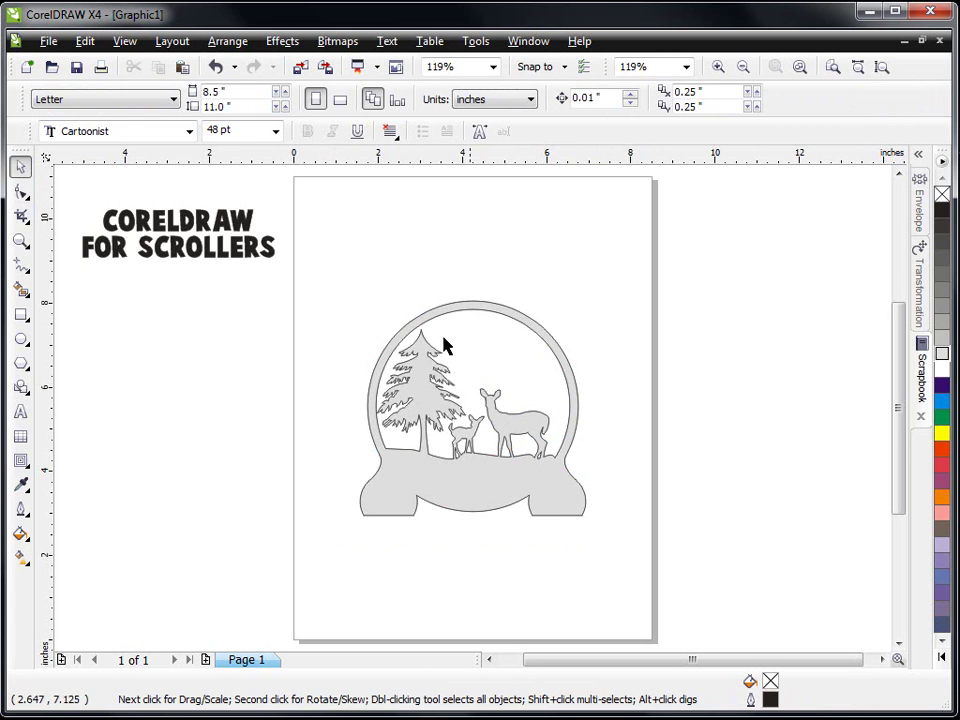
Insert the mini clock hole circle from the scrapbook's Add folder and place it above the frame's upper right.
click(908, 398)
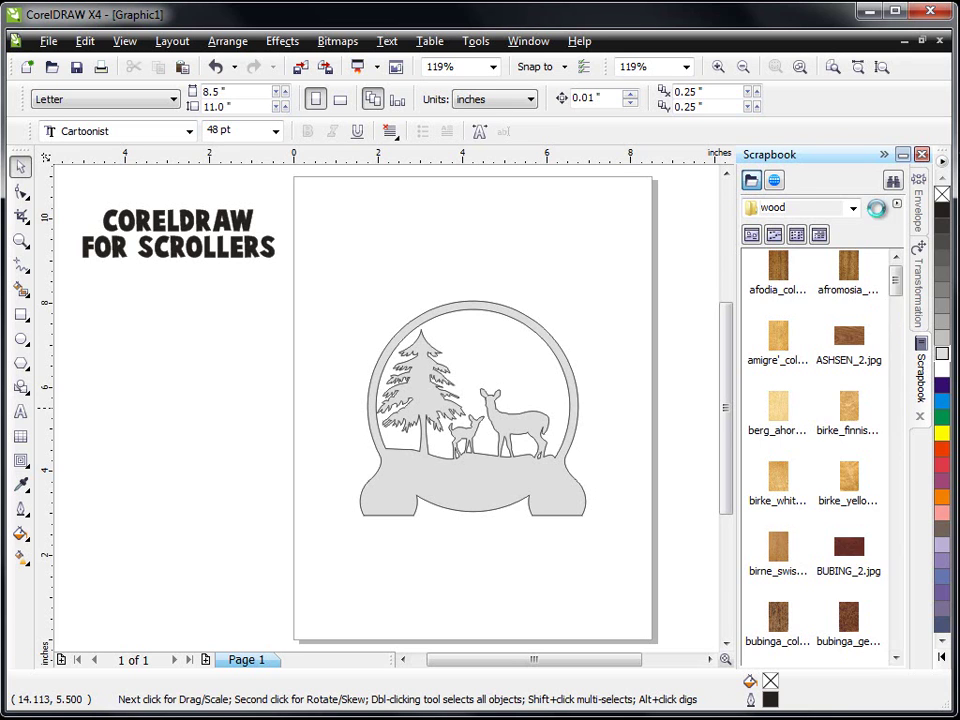
click(878, 209)
click(779, 268)
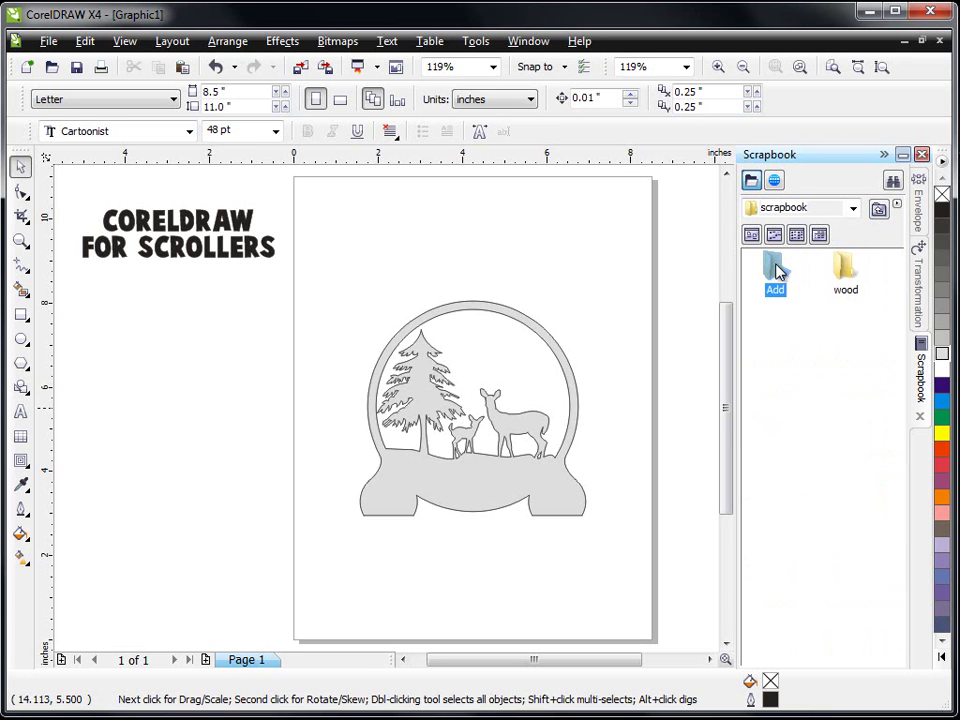
double_click(778, 269)
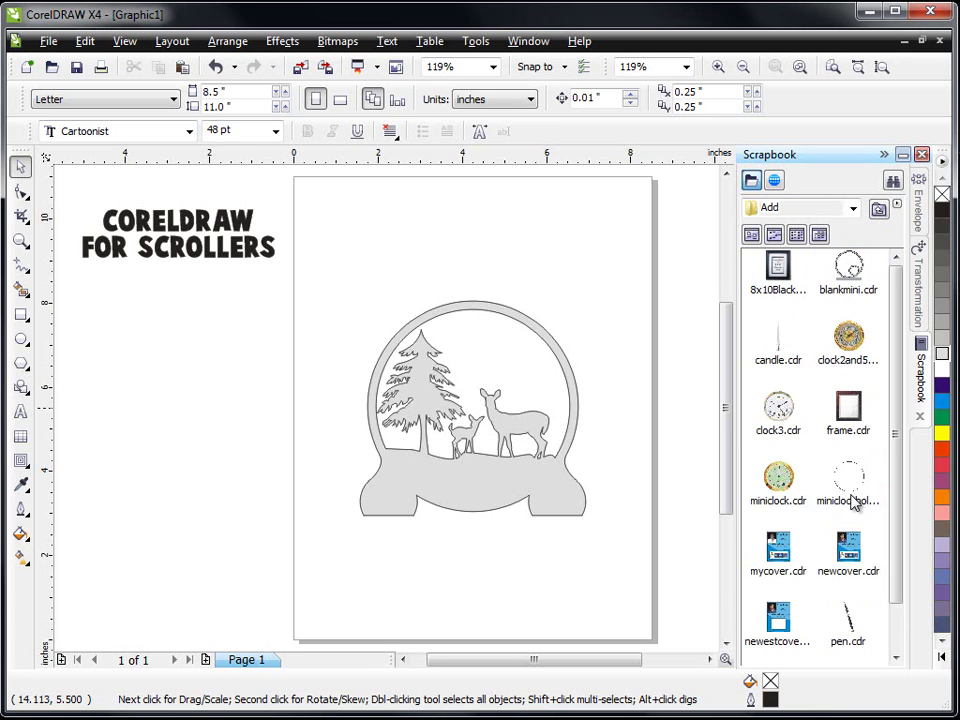
drag(643, 333, 623, 278)
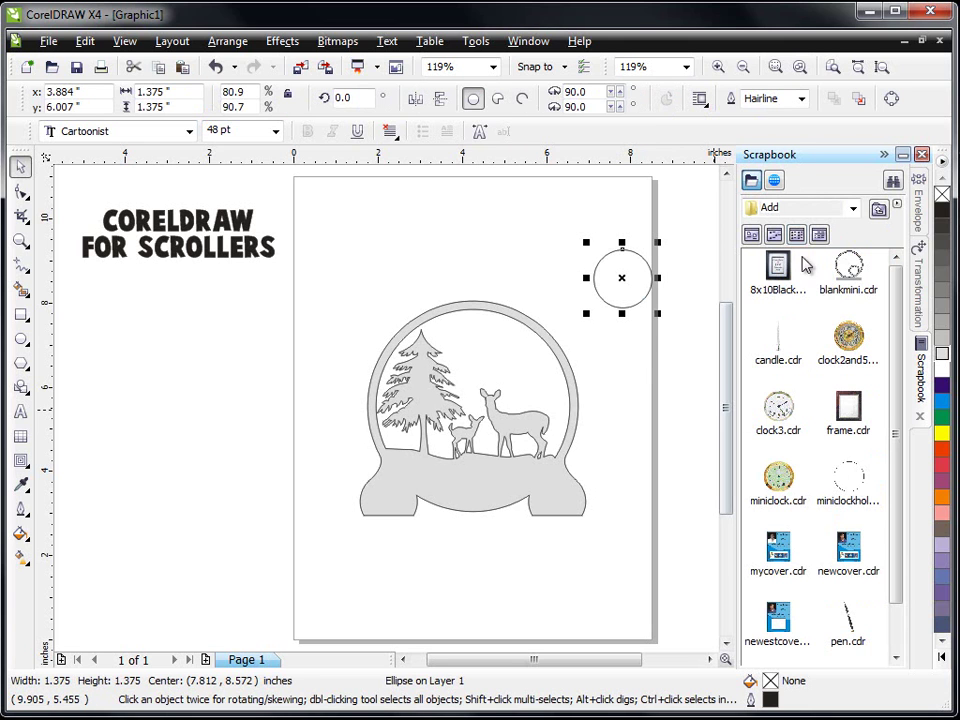
click(884, 154)
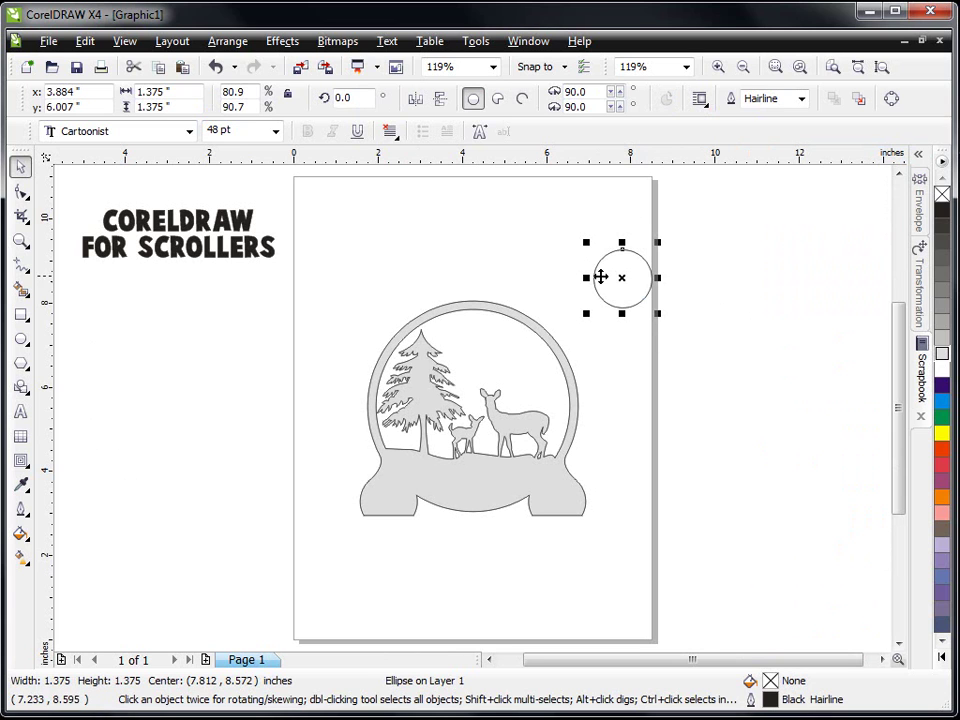
Add a one-step outside contour with a 0.26-inch offset to the clock hole circle and break the contour group apart.
click(20, 461)
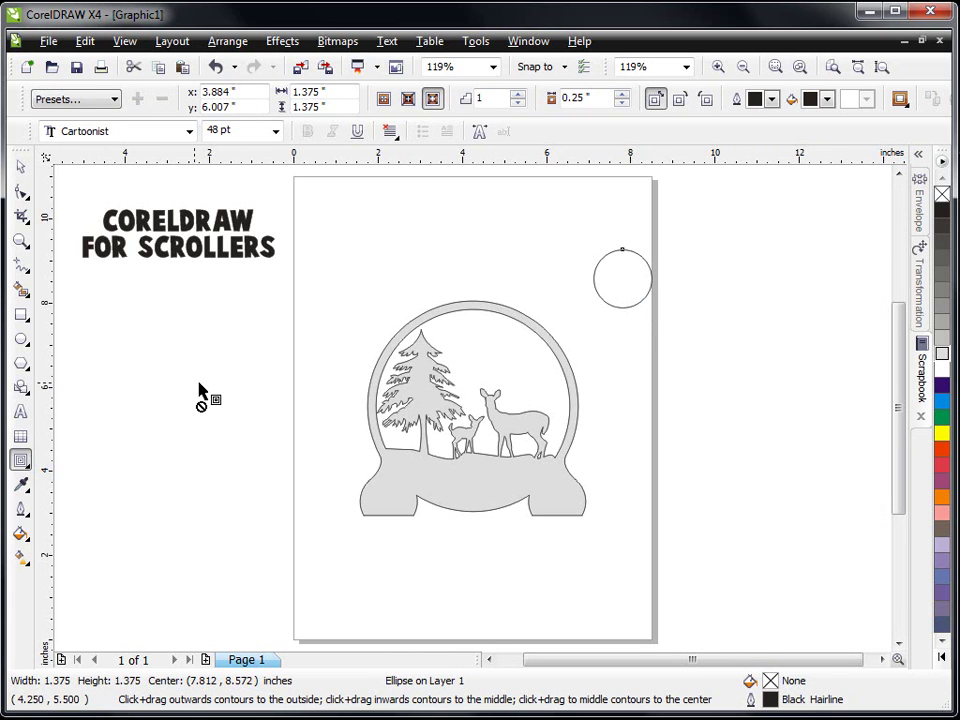
click(23, 470)
click(621, 96)
mouse_move(601, 281)
mouse_down()
mouse_move(615, 306)
mouse_move(653, 296)
mouse_move(649, 285)
mouse_move(632, 285)
mouse_move(590, 252)
mouse_move(623, 314)
mouse_move(663, 272)
mouse_move(584, 258)
mouse_move(588, 266)
mouse_up()
click(228, 41)
click(278, 251)
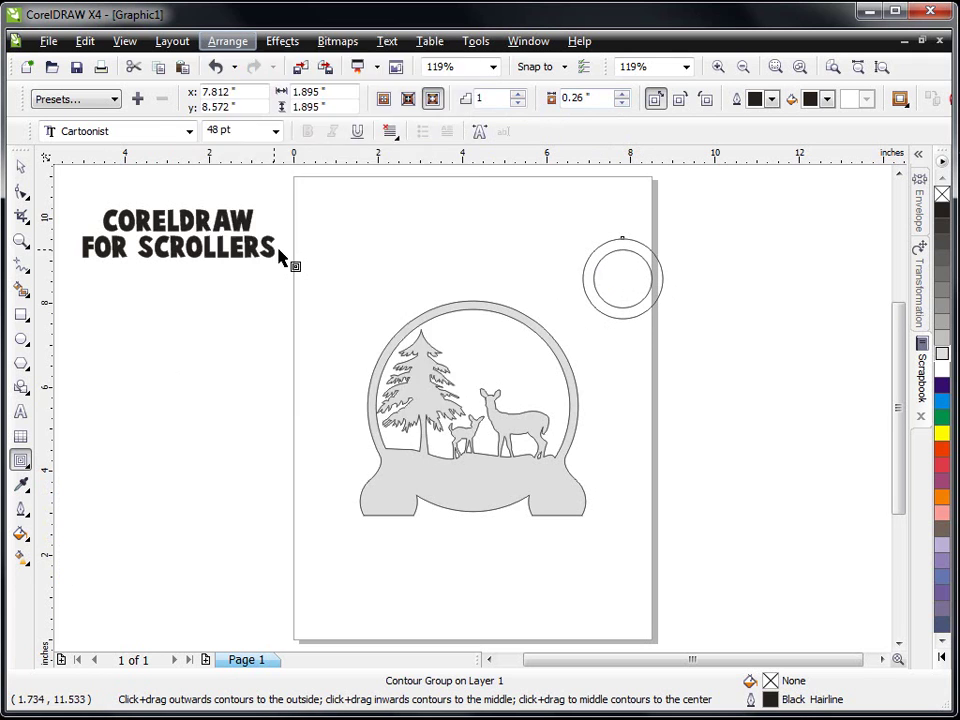
Subtract the inner circle from the outer one with Back Minus Front and fill the resulting ring with 10% Black.
click(22, 169)
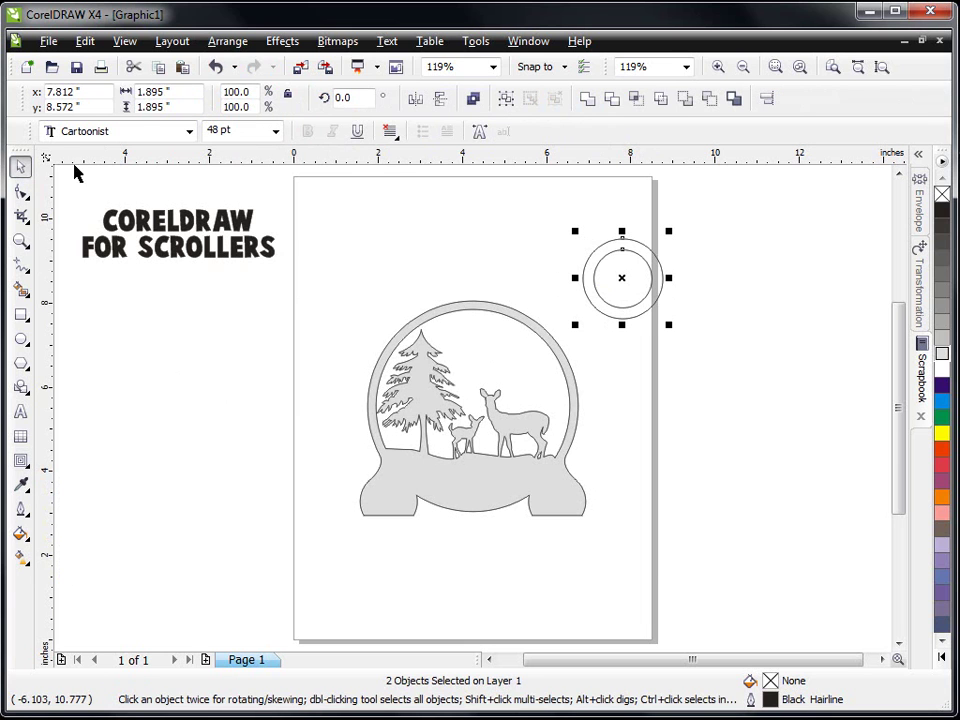
click(709, 98)
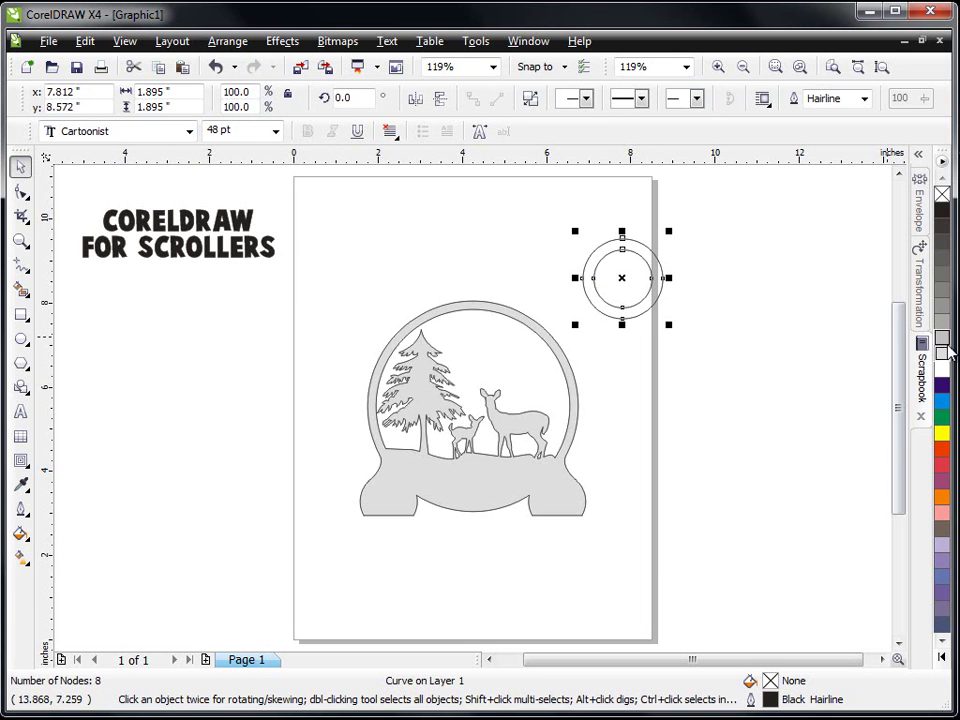
click(780, 347)
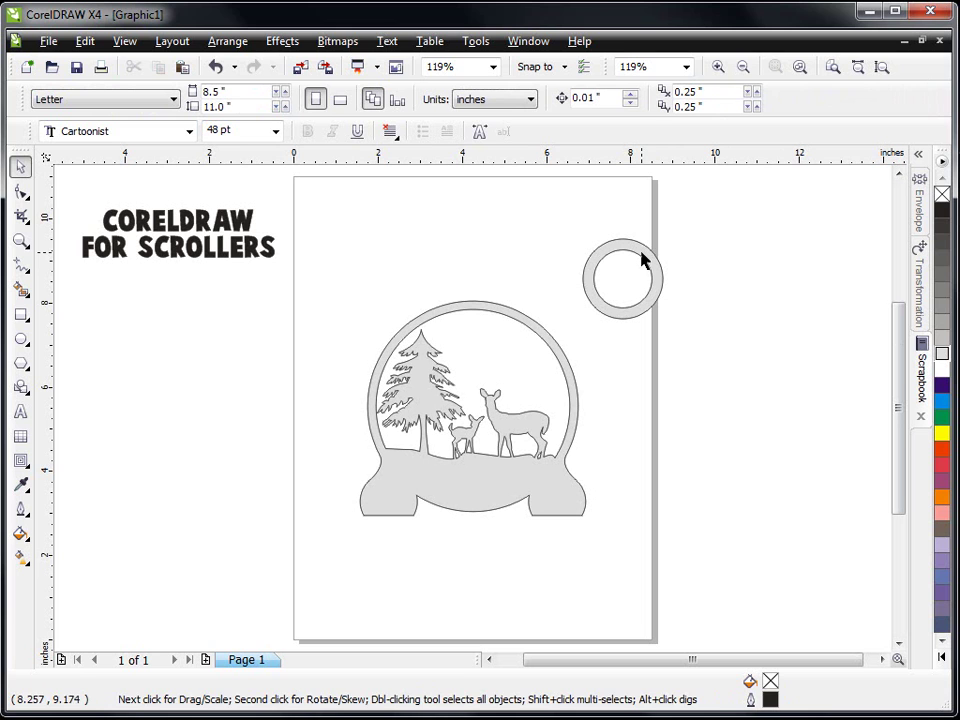
Move the clock ring inside the globe above the doe so it overlaps the frame's upper right edge.
drag(642, 260, 515, 322)
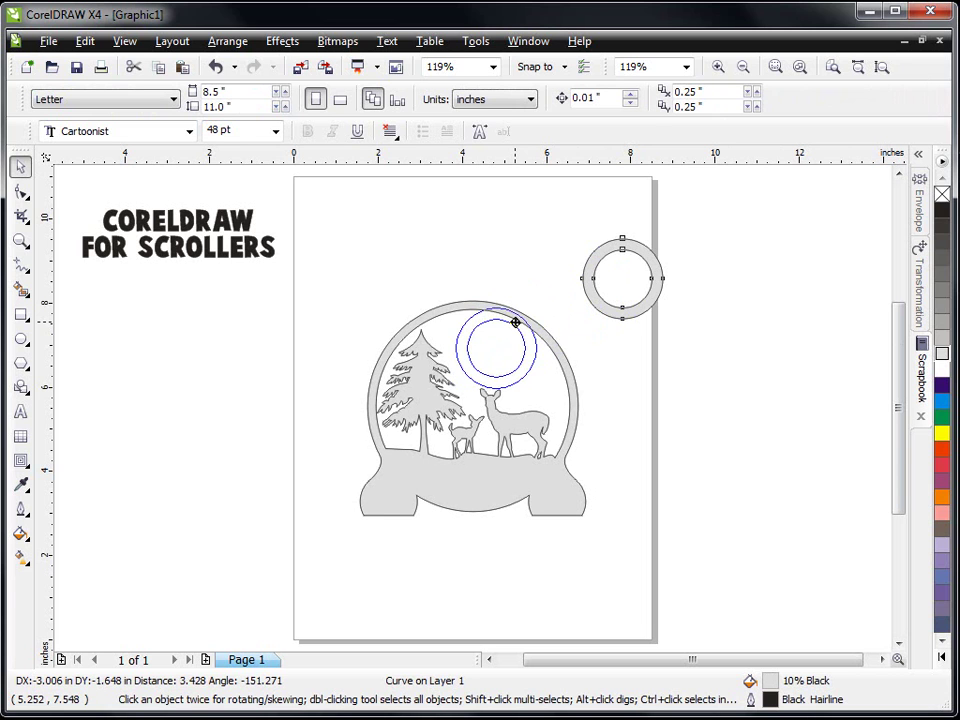
drag(515, 322, 517, 320)
drag(523, 334, 525, 322)
click(660, 336)
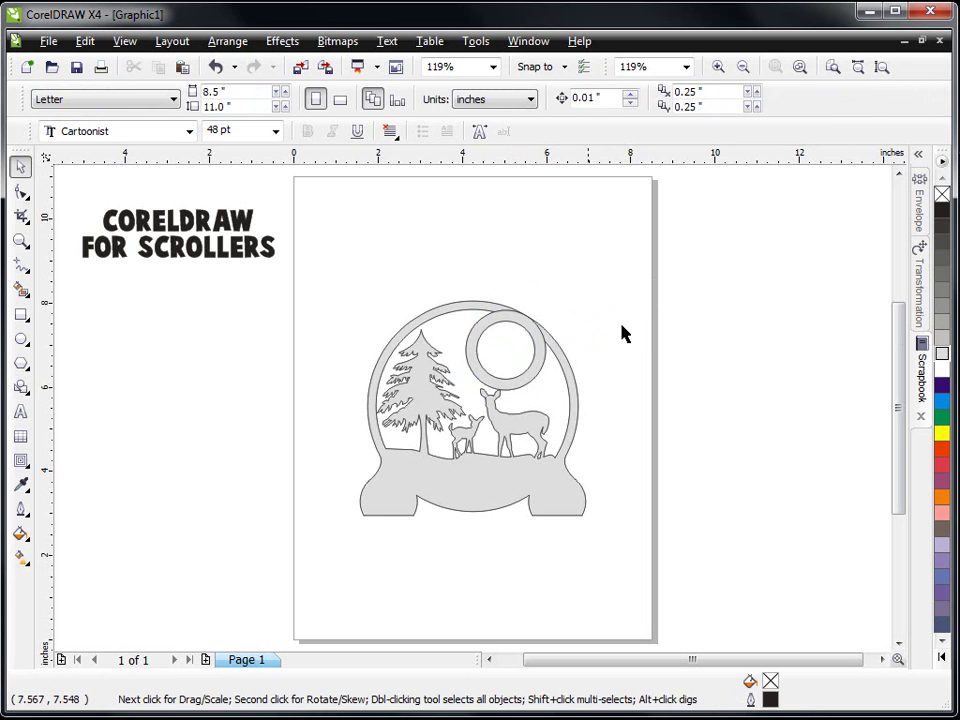
Weld the clock ring to the rest of the globe scene.
drag(315, 245, 613, 527)
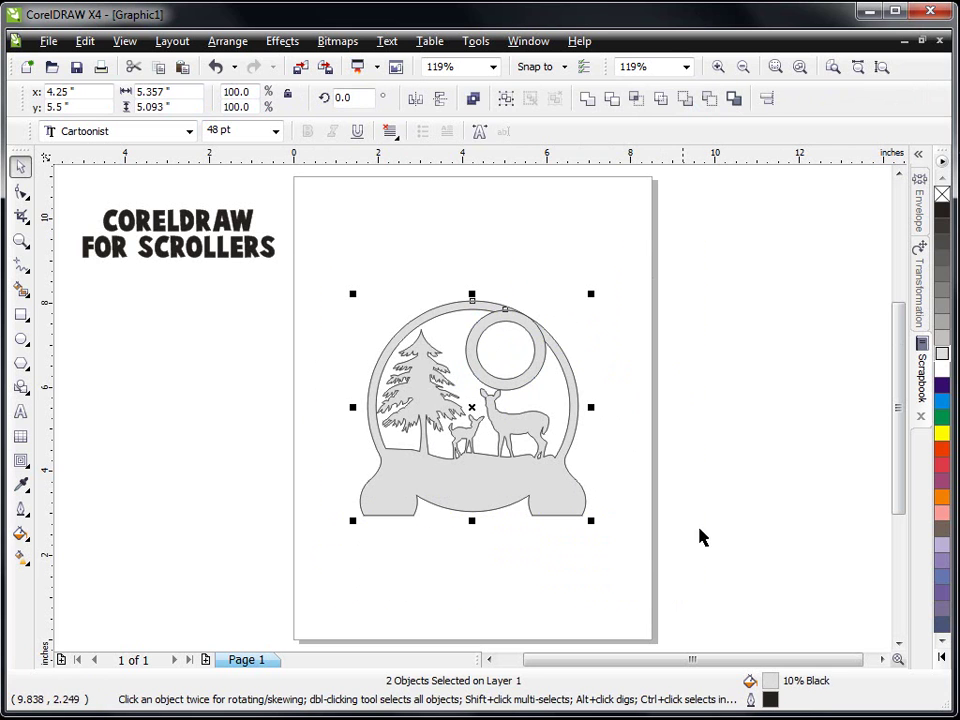
click(586, 99)
click(866, 340)
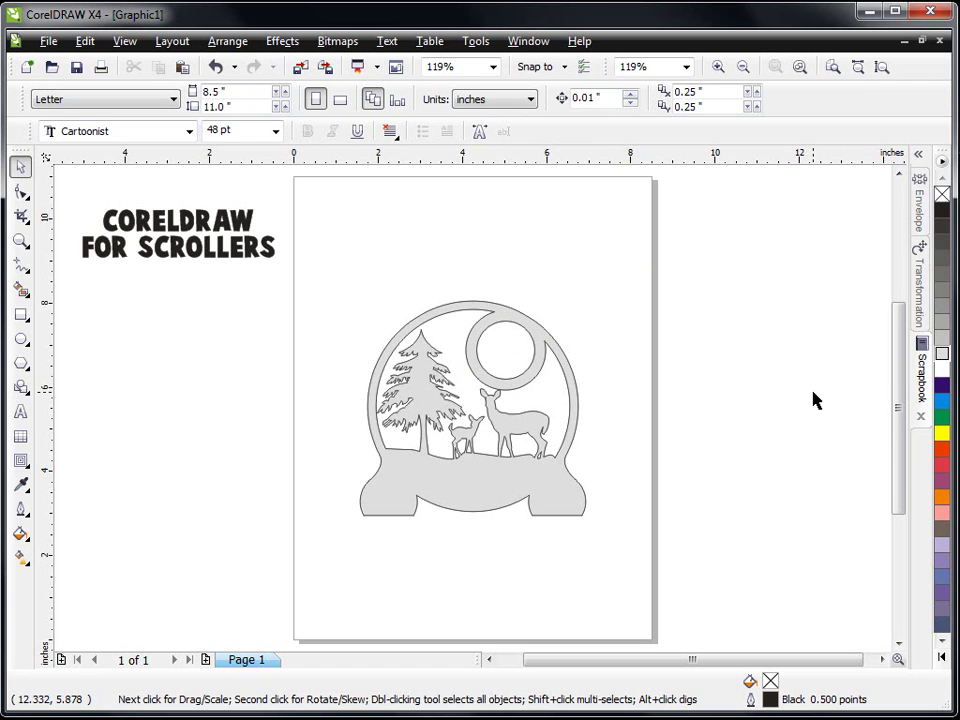
Insert the gold-rimmed mini clock from the scrapbook's Add folder beside the frame's upper right.
click(924, 388)
drag(848, 338, 605, 290)
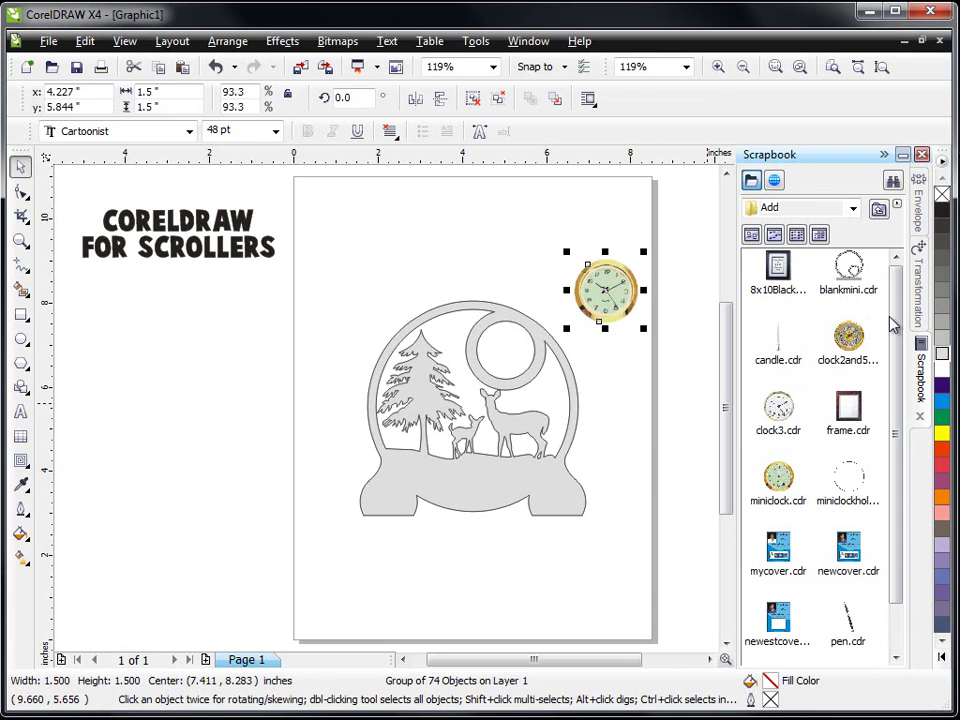
Insert the Burloak.jpg and BUBING_2.jpg textures from the scrapbook's wood folder, placing BUBING_2 to the left of the page.
click(878, 208)
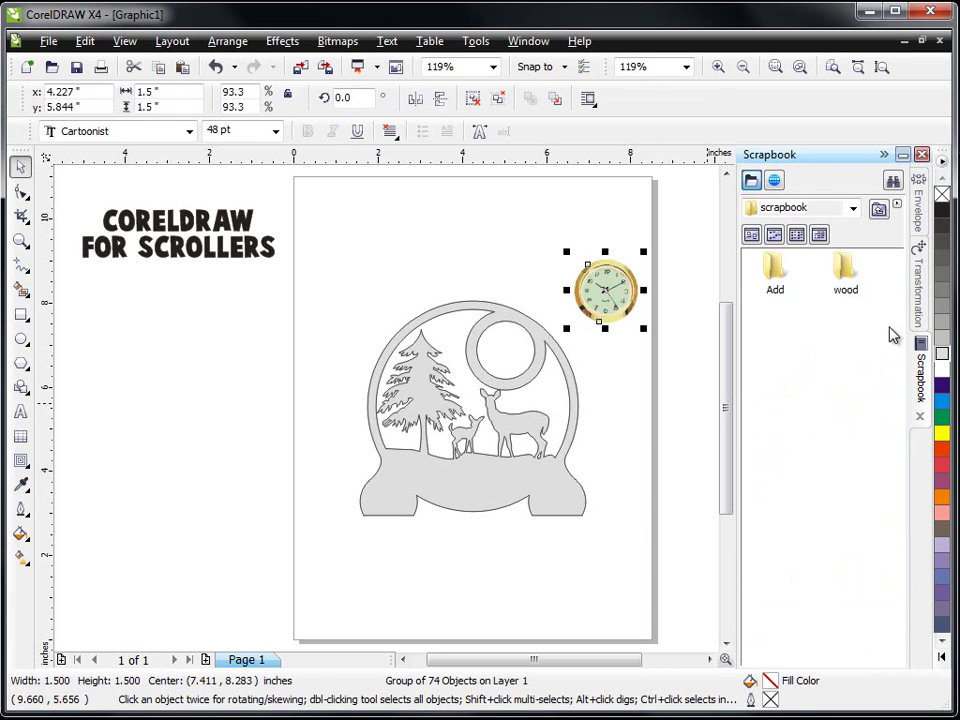
double_click(846, 268)
click(897, 615)
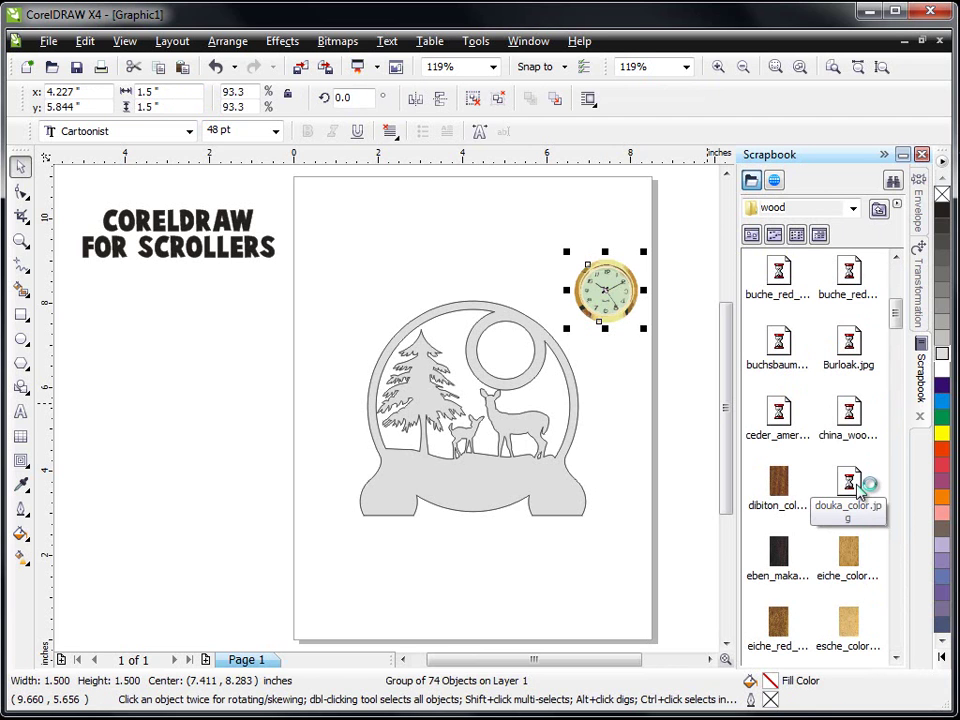
drag(848, 345, 316, 271)
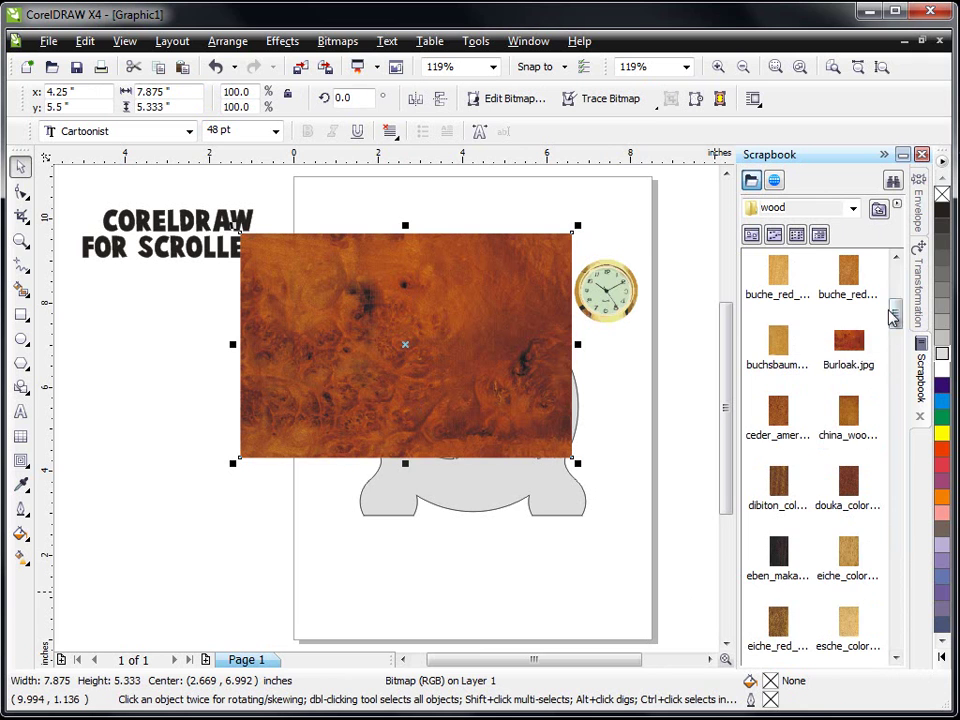
drag(896, 320, 897, 285)
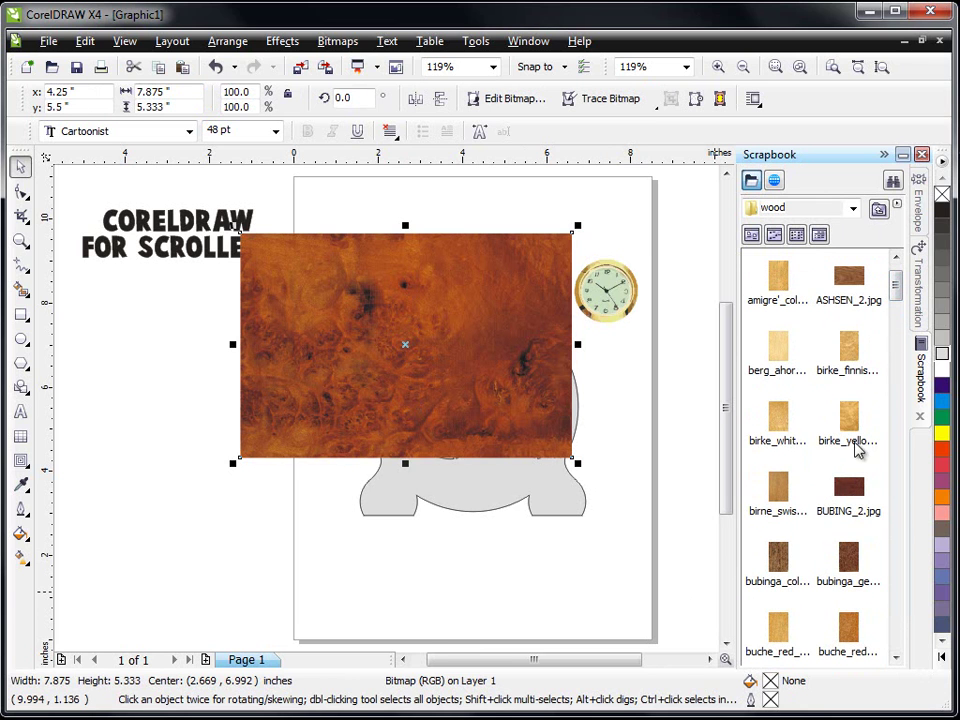
drag(842, 493, 159, 527)
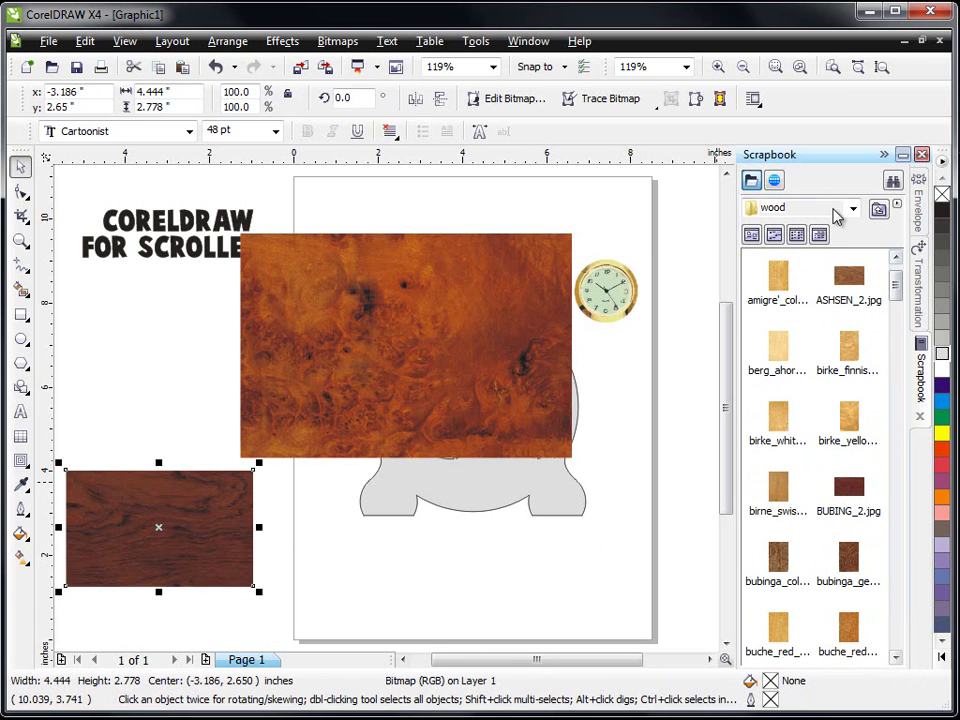
click(884, 155)
Stretch the Burloak texture to about 7.25 inches high and move it to the right, clear of the globe.
drag(305, 374, 385, 363)
drag(485, 453, 484, 531)
drag(450, 494, 742, 538)
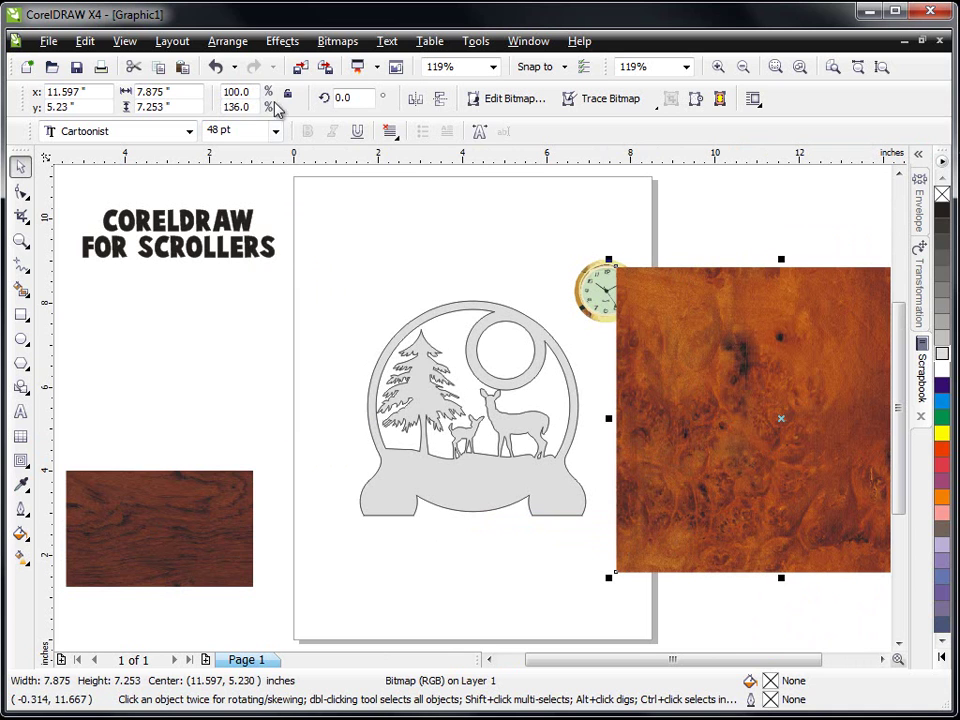
PowerClip the Burloak texture inside the welded globe scene.
click(284, 46)
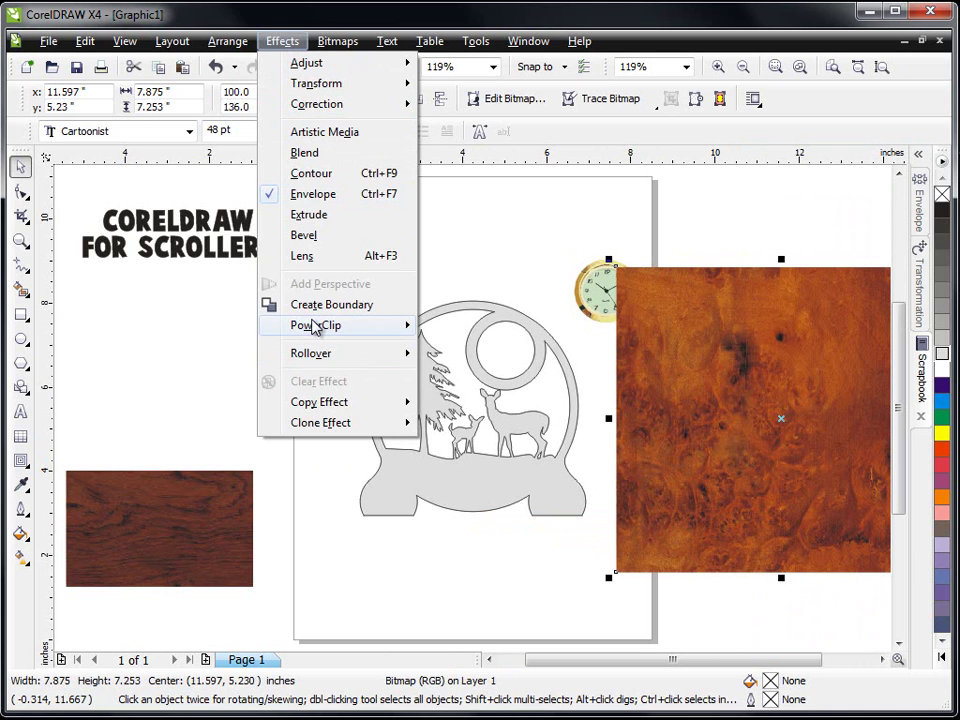
mouse_move(315, 327)
click(475, 337)
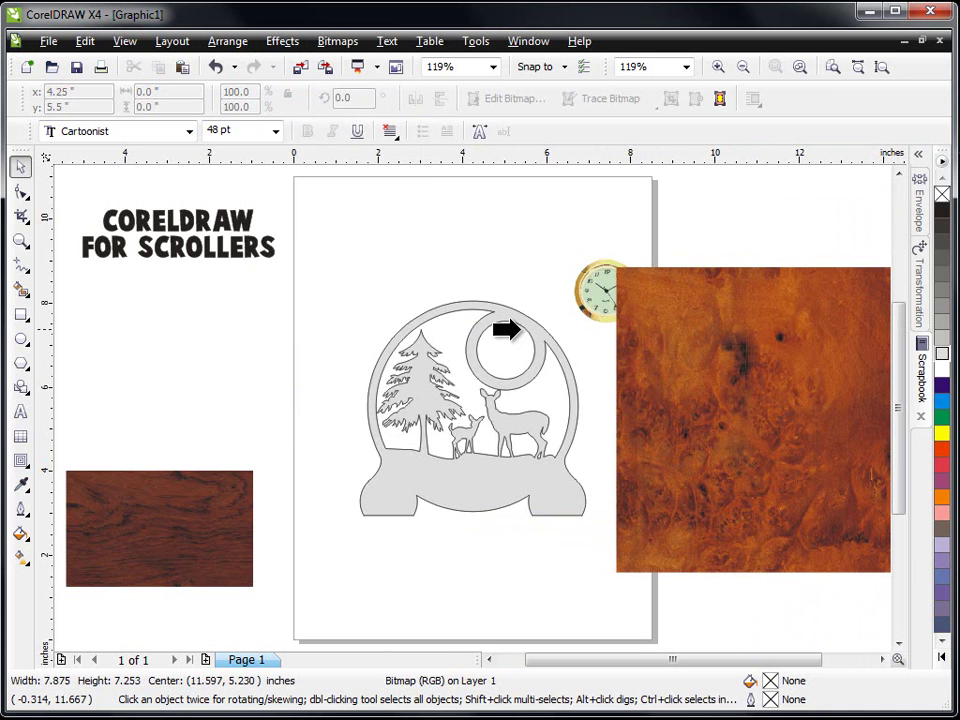
click(452, 317)
click(306, 328)
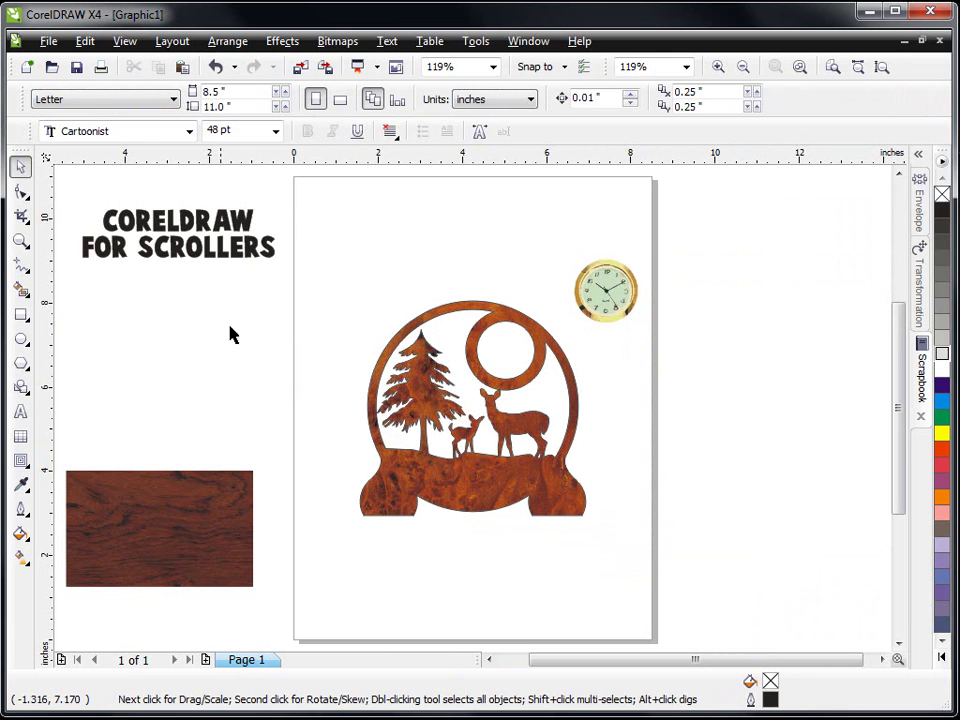
Draw a base rectangle about 5.8 inches wide directly under the globe and stretch the BUBING_2 texture to about 7.2 inches wide.
click(21, 316)
drag(350, 517, 595, 534)
click(190, 537)
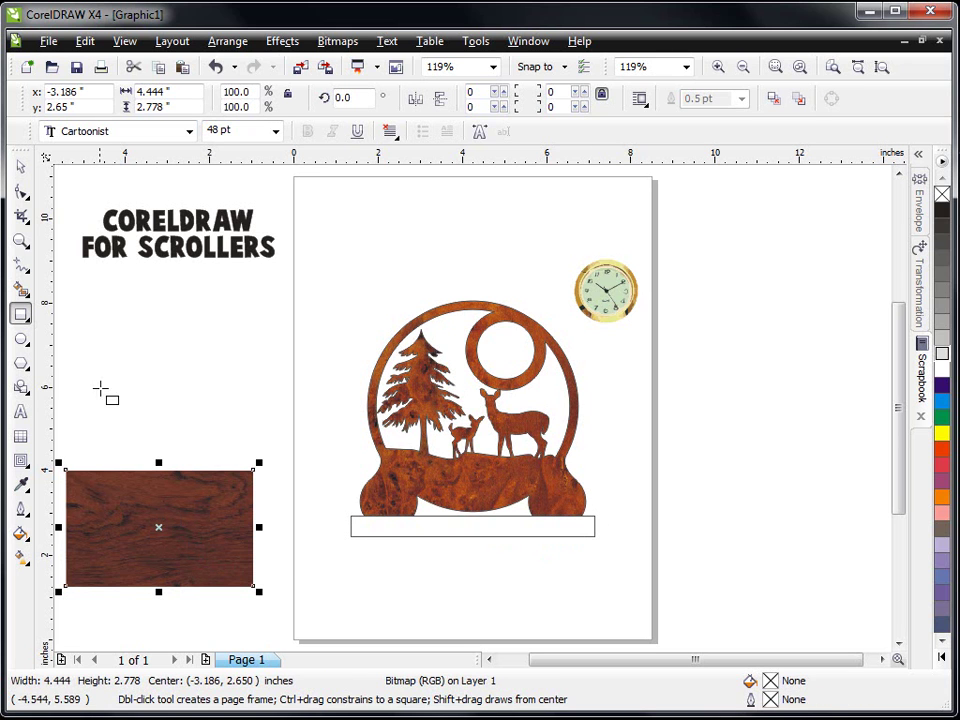
click(21, 166)
drag(259, 527, 298, 424)
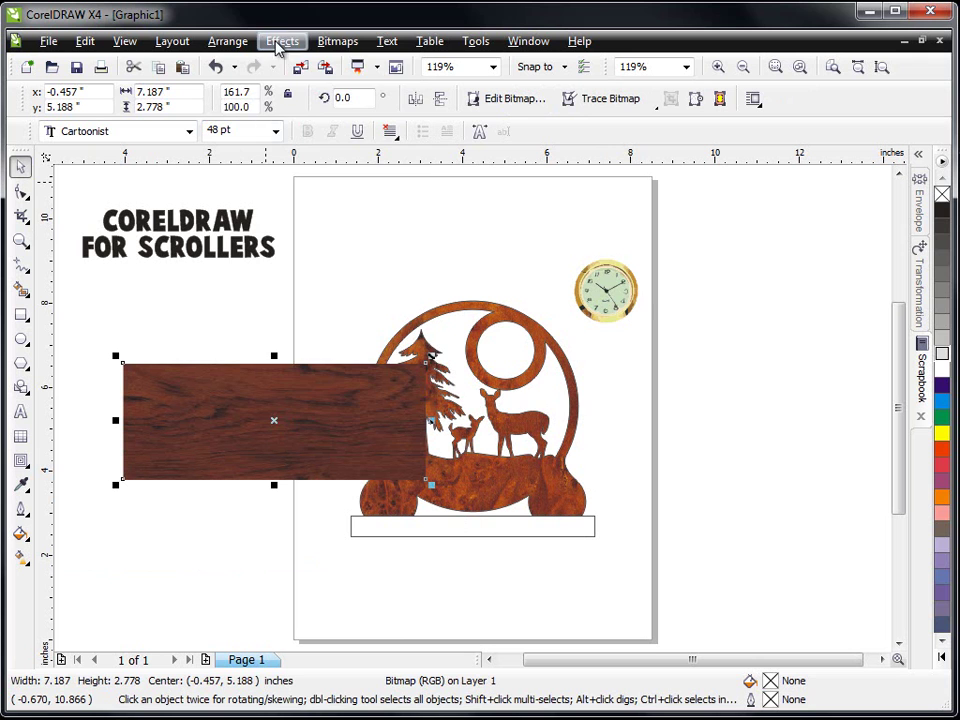
PowerClip the dark BUBING_2 wood texture inside the base rectangle.
click(282, 41)
mouse_move(334, 334)
click(505, 326)
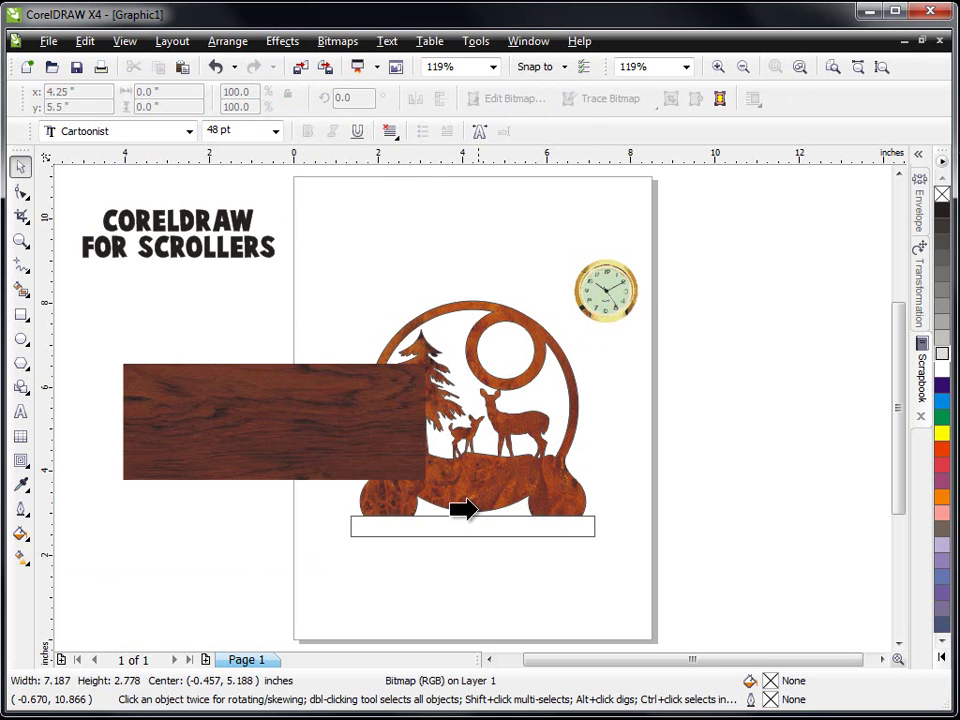
click(486, 526)
click(282, 497)
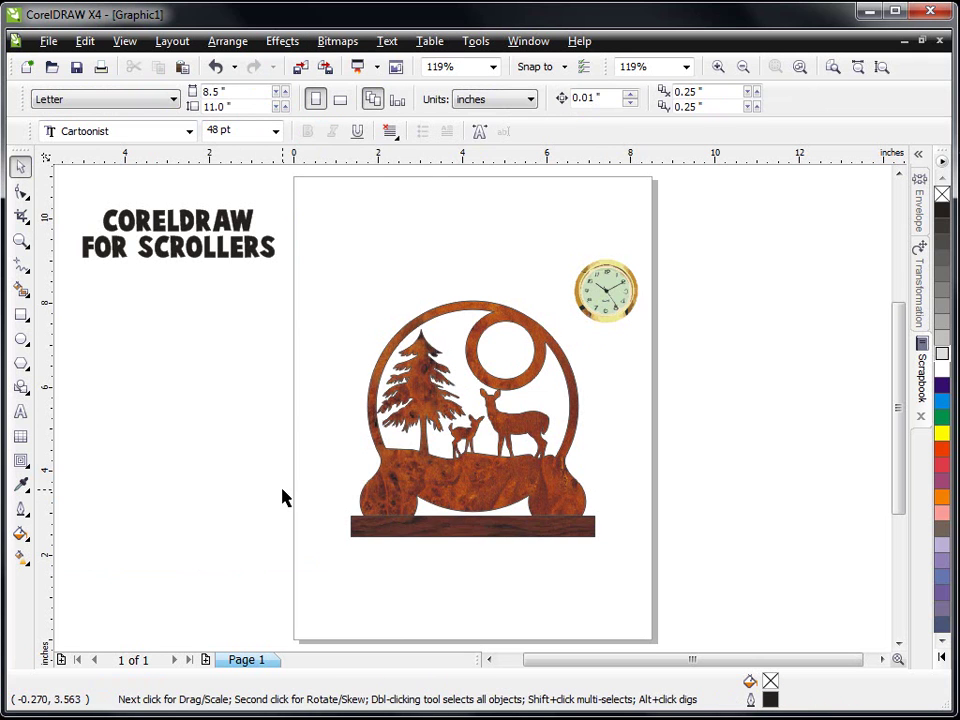
Place the gold-rimmed mini clock inside the round ring in the globe's upper right, centered at about 5.03, 6.90 inches.
click(20, 241)
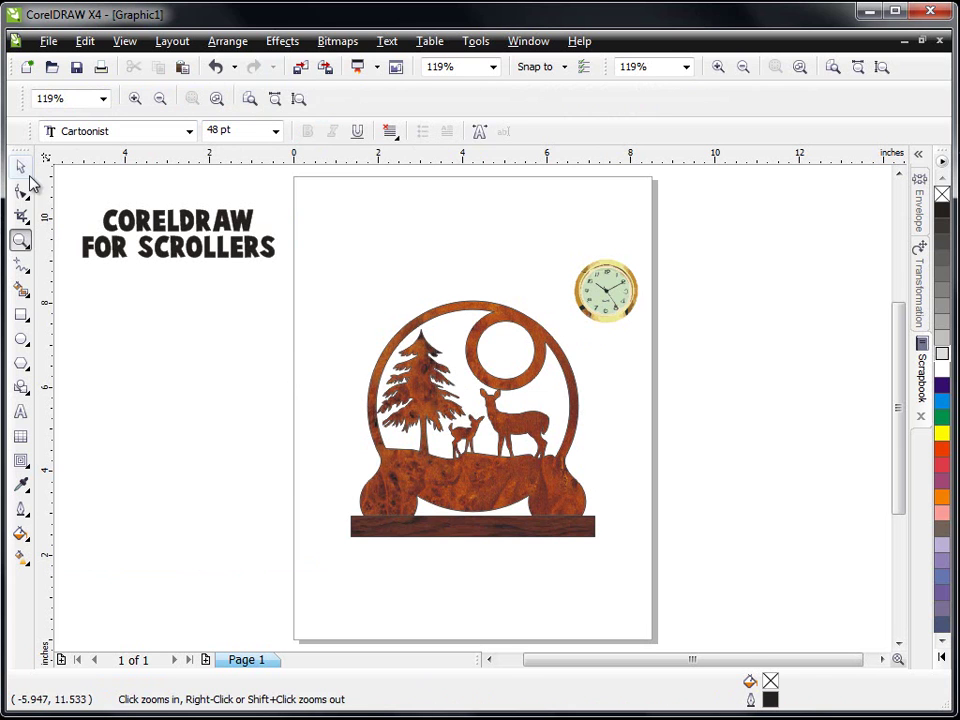
click(20, 166)
drag(615, 294, 513, 353)
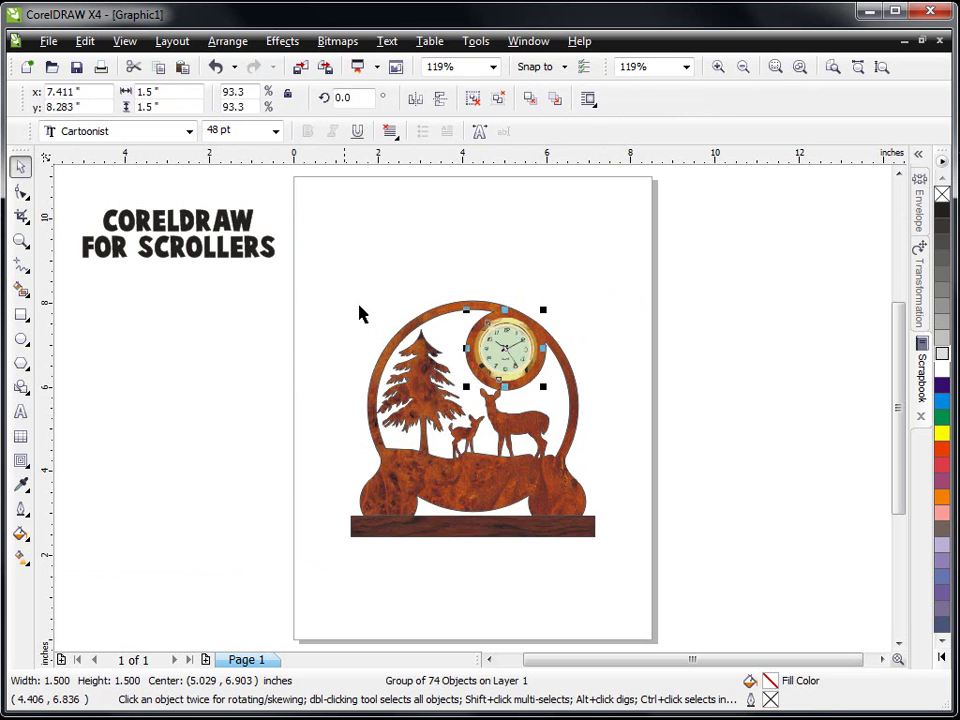
click(20, 241)
drag(323, 281, 628, 577)
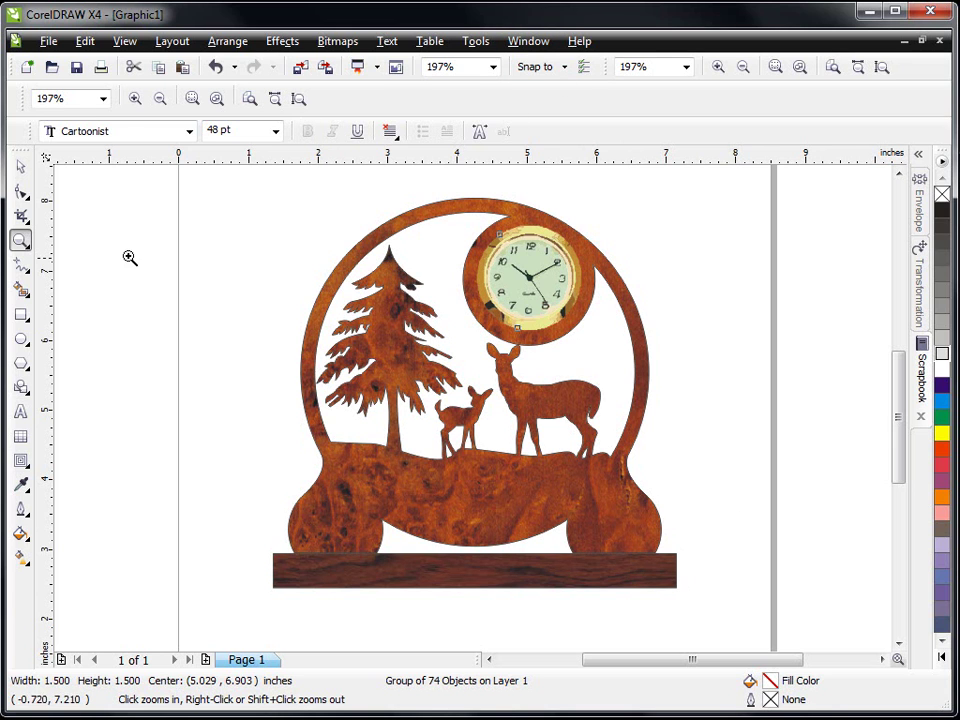
click(20, 165)
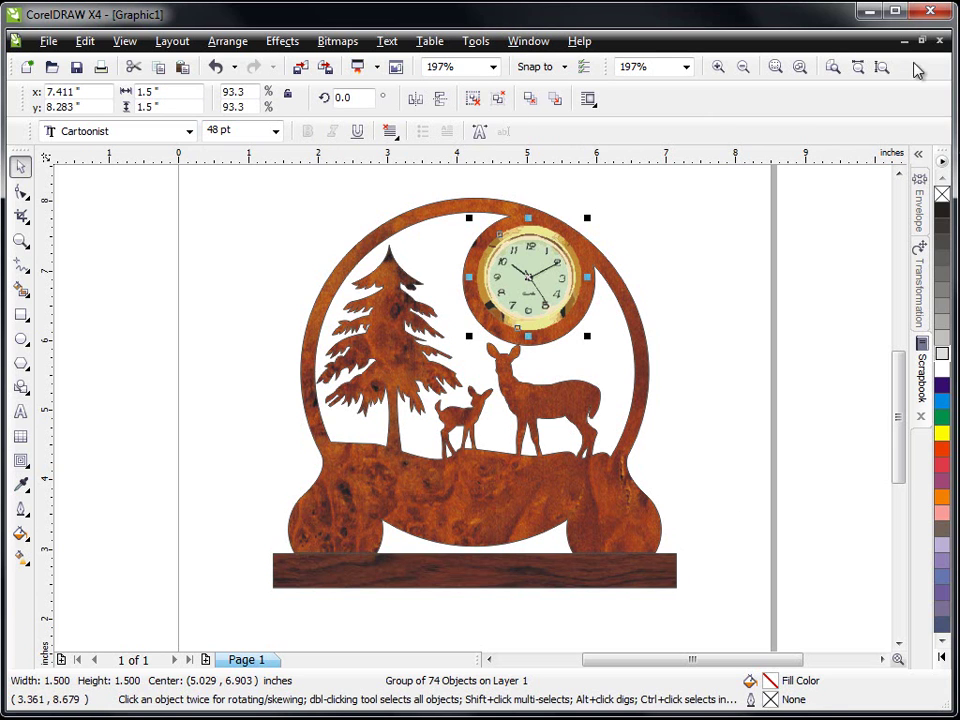
Group the globe scene, mini clock and base, and move the group to the right of the page.
click(884, 67)
drag(317, 272, 694, 553)
click(531, 100)
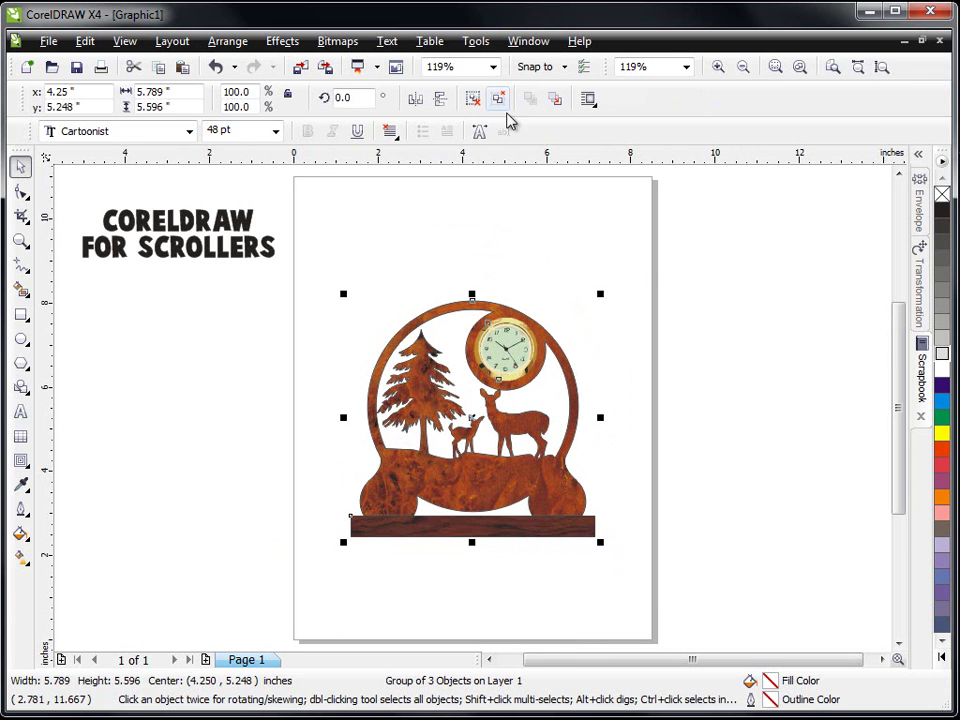
drag(442, 487, 746, 480)
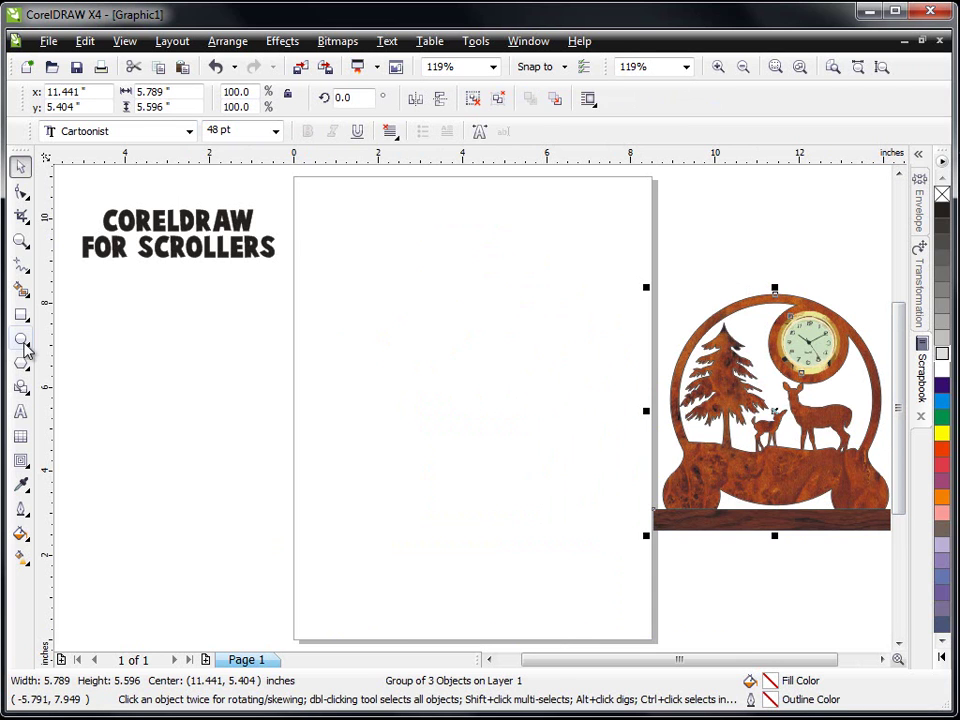
Draw a circle near the middle of the page and set its width and height to 4 inches.
click(20, 338)
mouse_move(395, 333)
mouse_down()
mouse_move(497, 467)
mouse_move(497, 446)
mouse_up()
click(163, 90)
drag(163, 90, 90, 91)
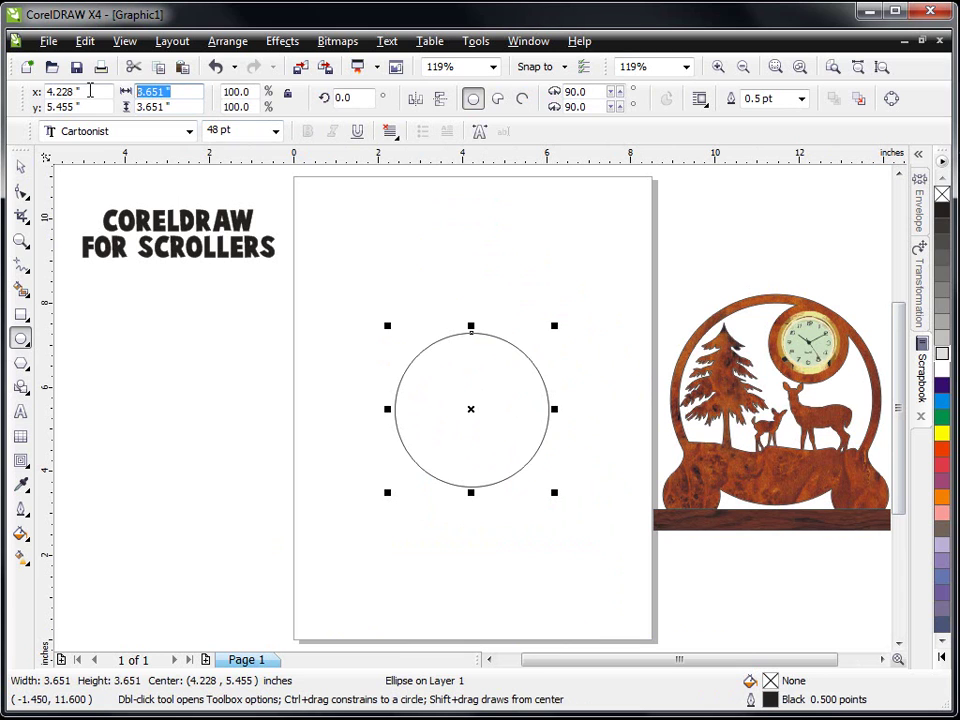
text(4)
key(Tab)
text(4)
key(Return)
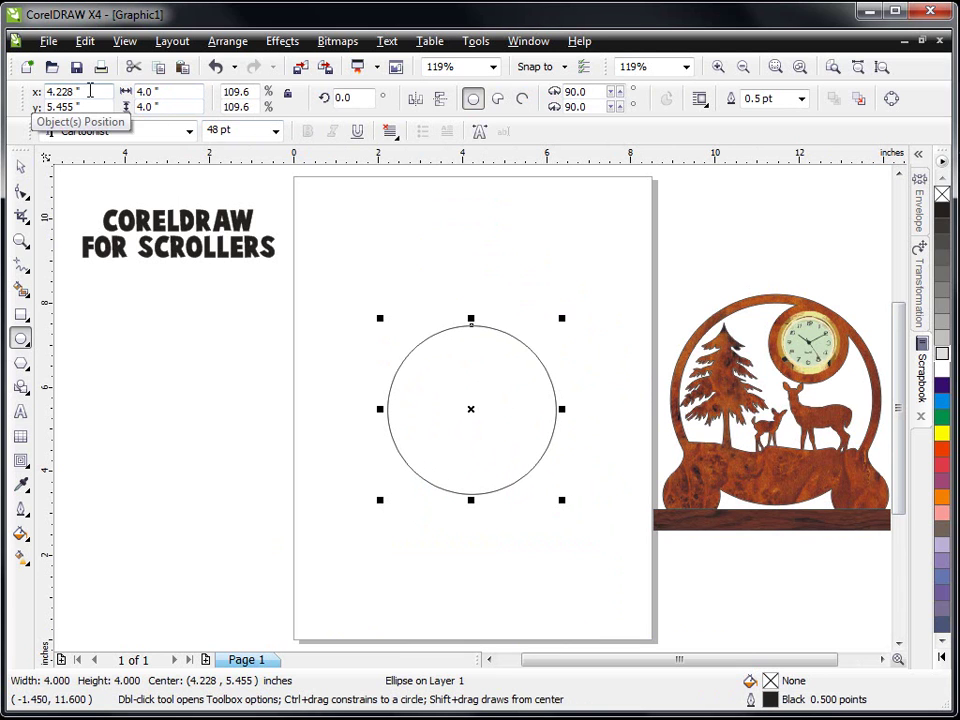
Add a one-step outside contour with a 0.2 inch offset to the circle and break the contour group apart.
click(20, 460)
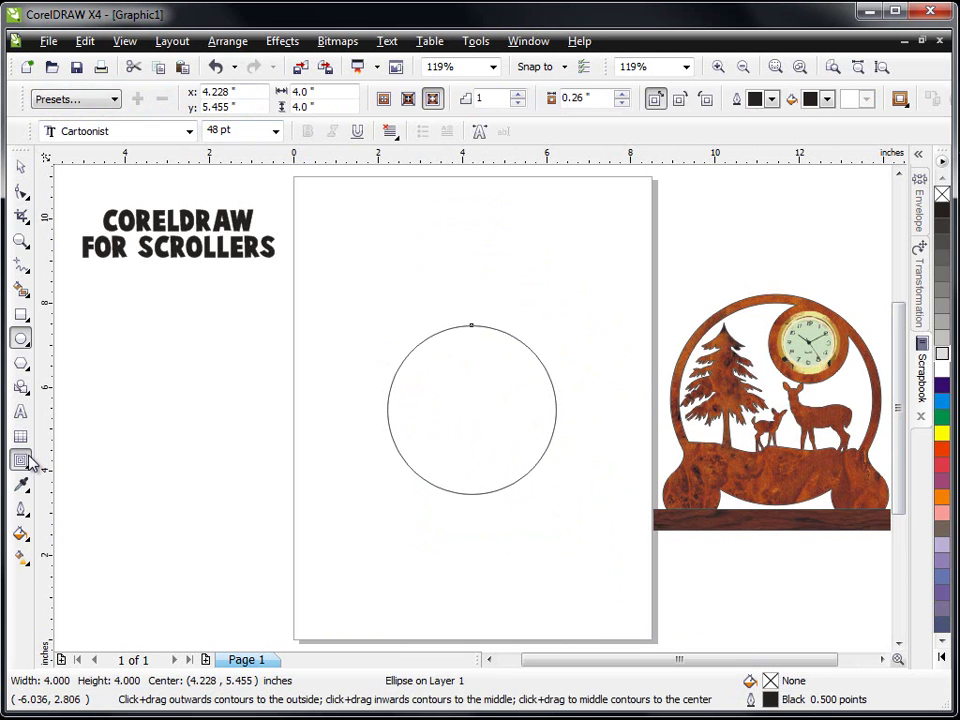
click(622, 104)
click(622, 104)
click(622, 104)
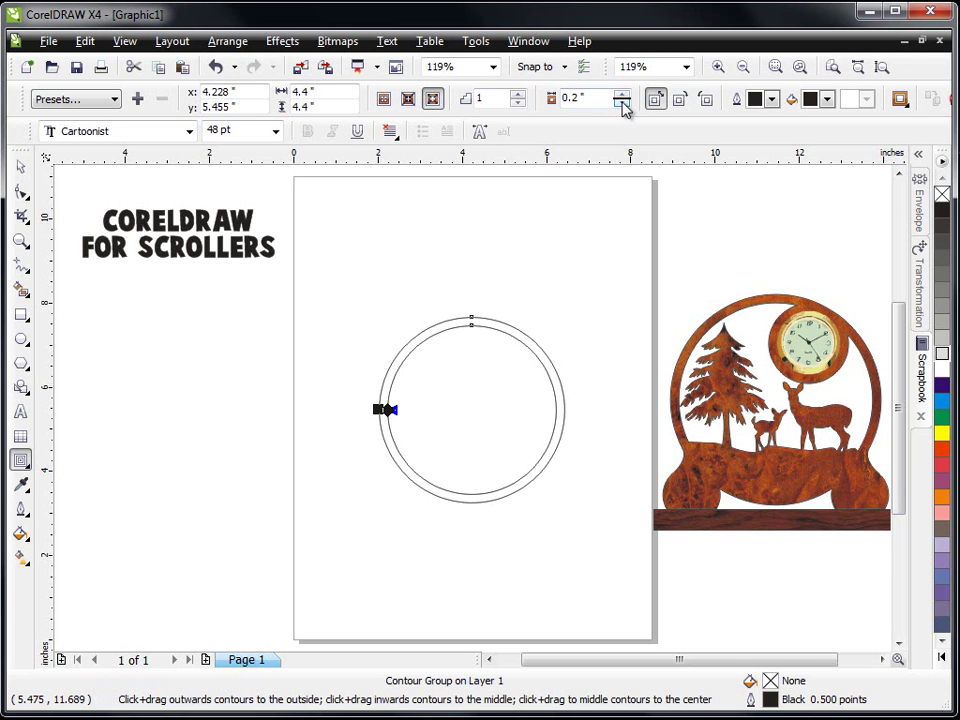
click(228, 41)
click(304, 254)
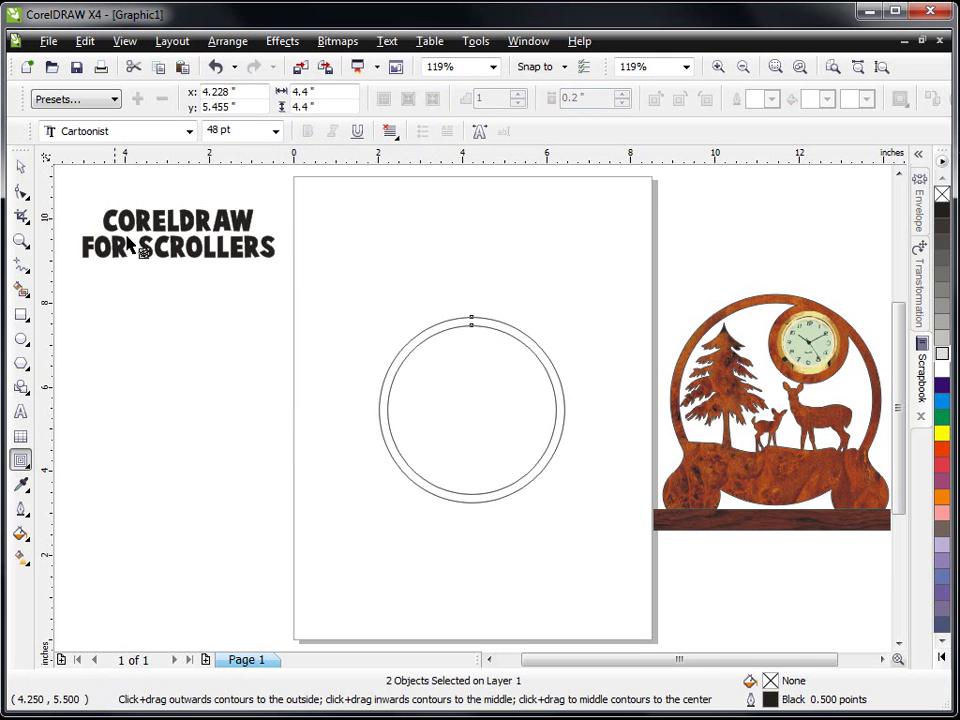
Subtract the inner circle from the outer one with Back Minus Front and fill the ring with 10% Black.
key(space)
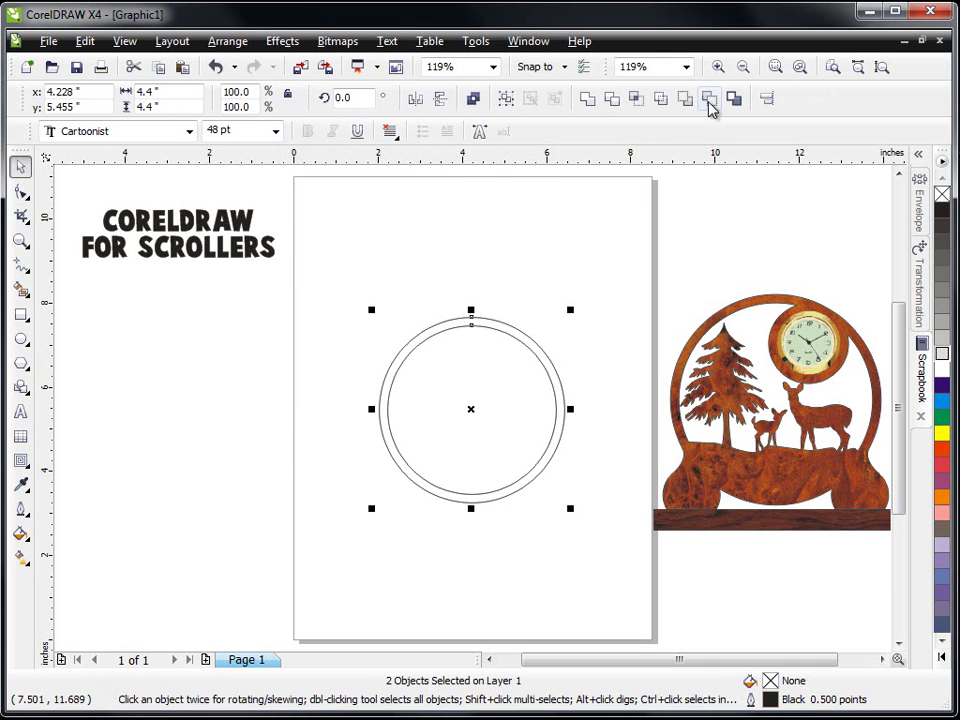
click(709, 104)
click(942, 340)
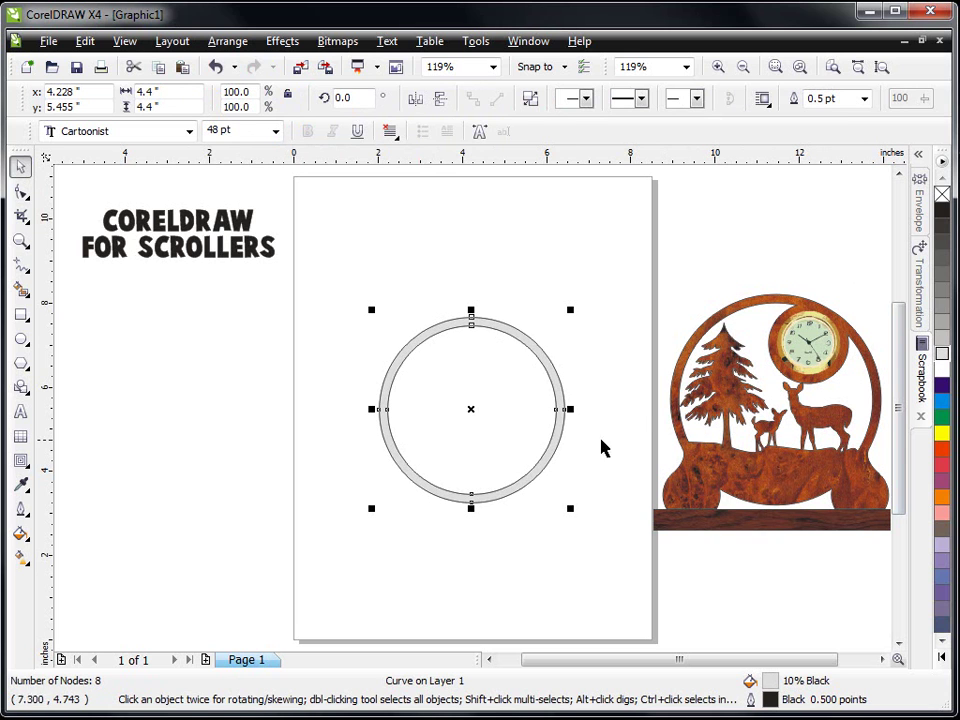
Draw a rectangle about 4.3 by 0.42 inches across the ring's lower edge and align their centers vertically in one line.
click(19, 316)
drag(385, 489, 565, 505)
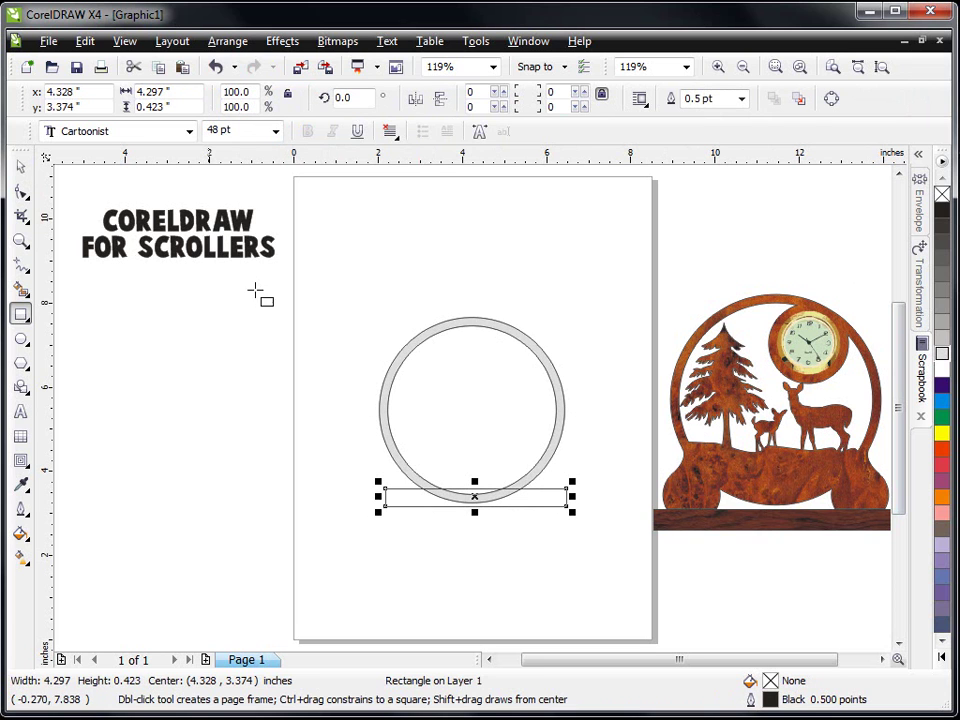
click(20, 166)
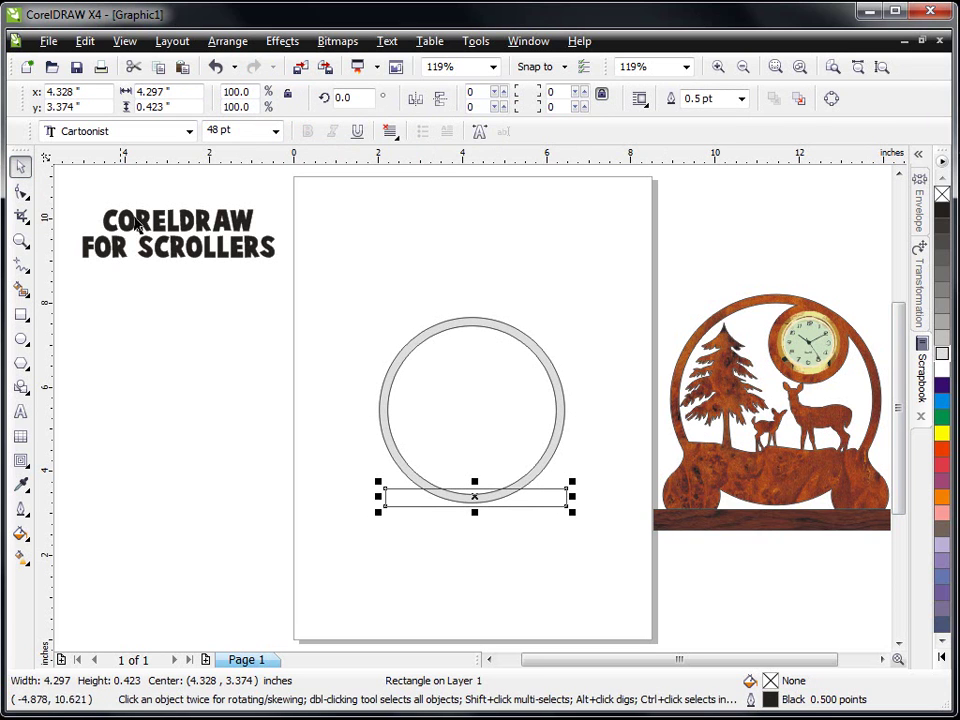
click(450, 333)
drag(264, 272, 602, 551)
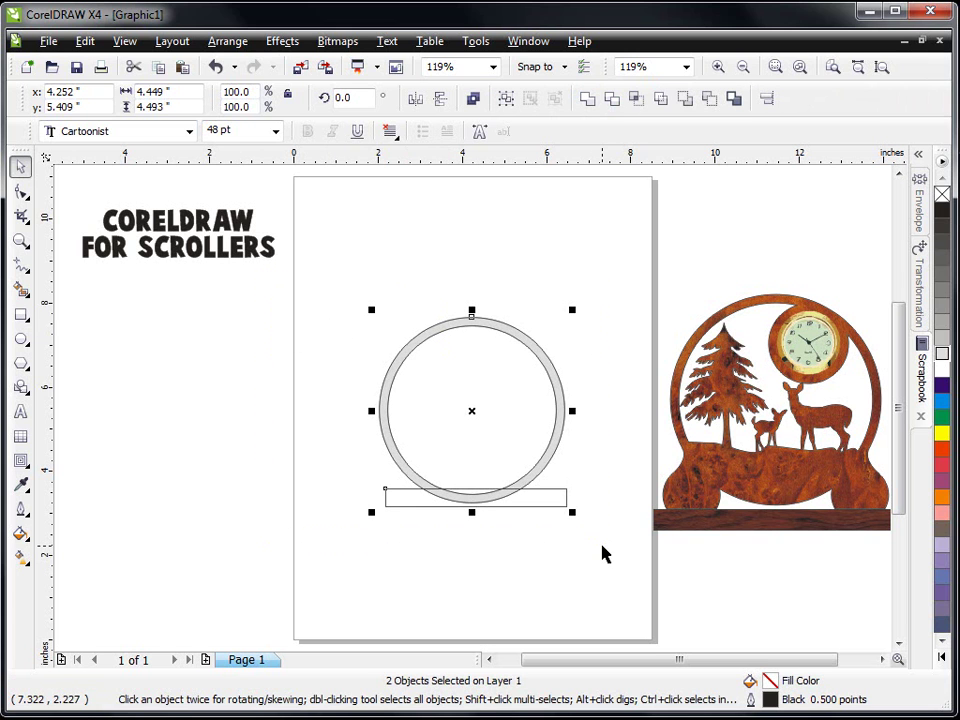
key(c)
Nudge the rectangle slightly down against the ring's lower edge and weld the two shapes together.
click(500, 602)
click(471, 503)
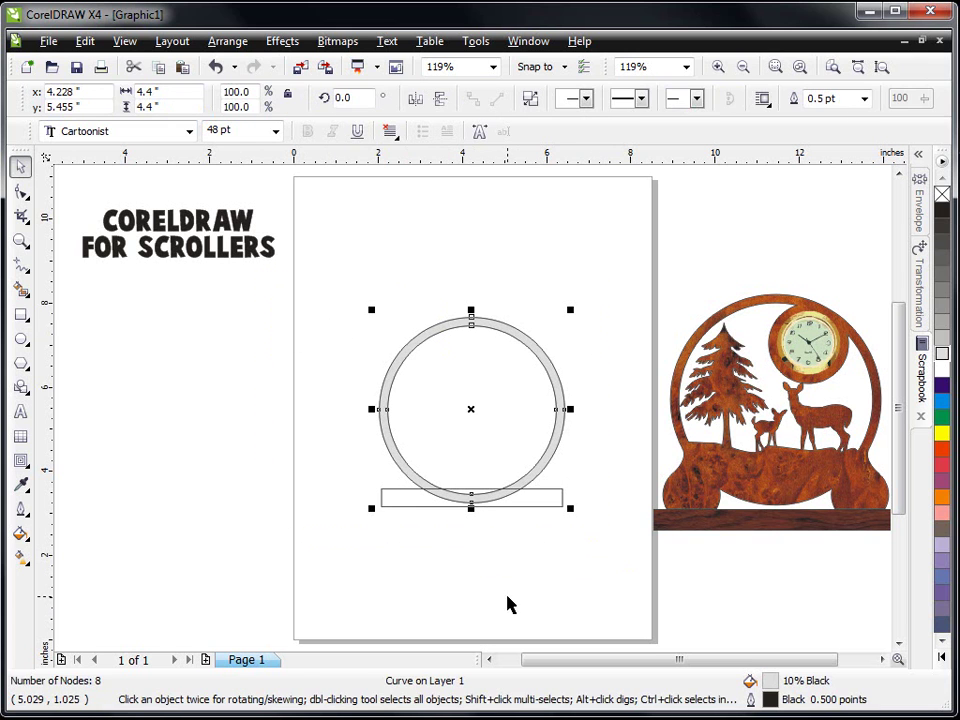
click(555, 620)
click(561, 506)
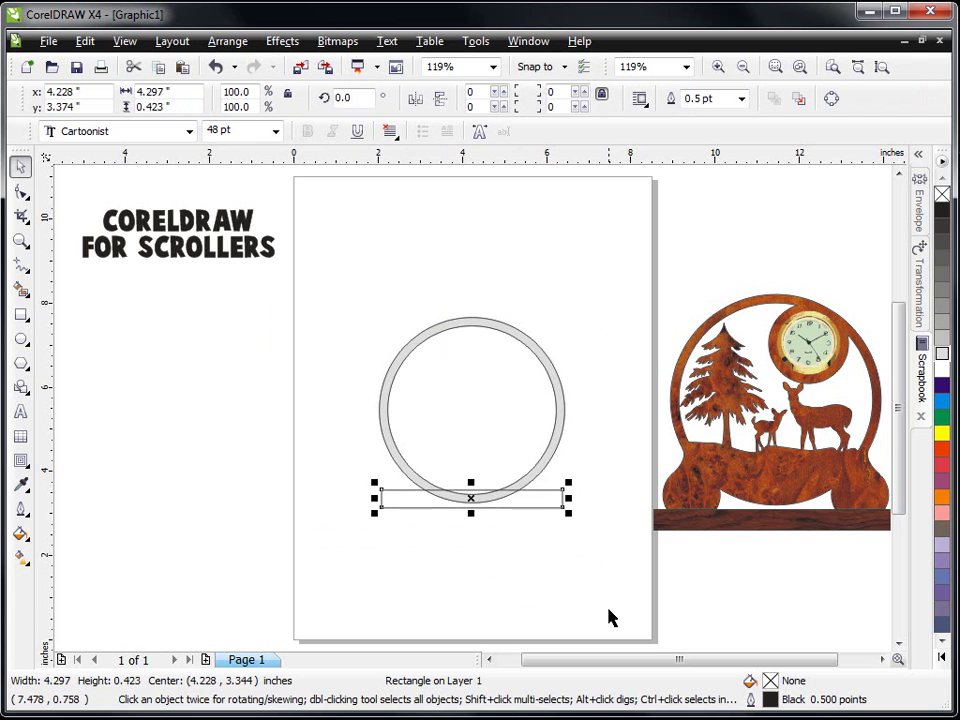
key(Down)
drag(316, 286, 615, 546)
click(586, 100)
click(491, 203)
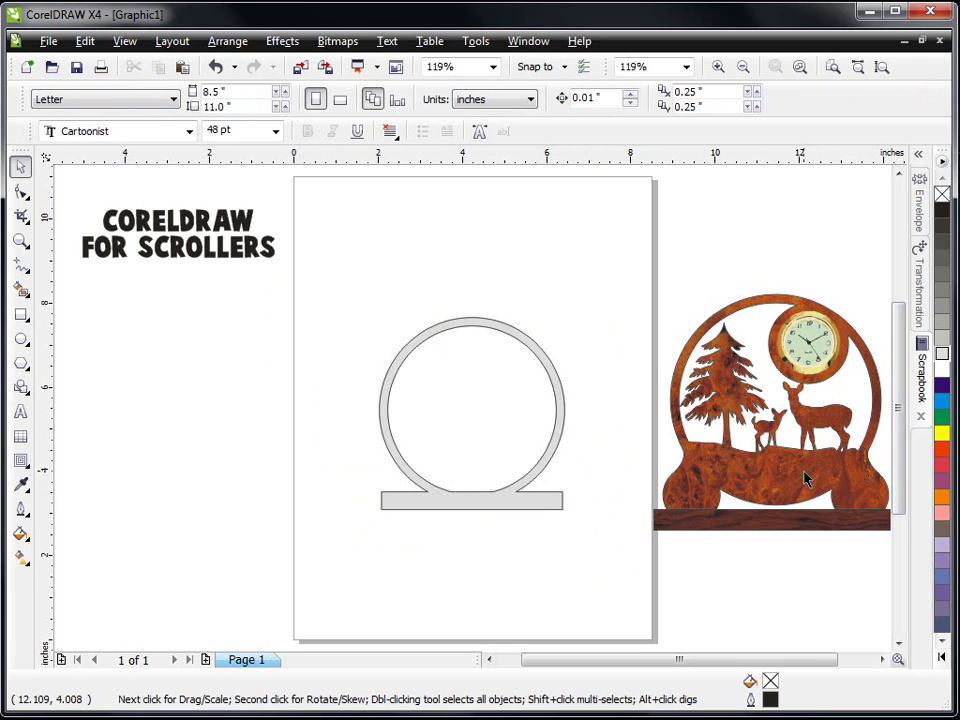
Move the finished clock group back toward the page, up beside the welded ring, centered at about 8.55, 6.99 inches.
drag(773, 484, 734, 443)
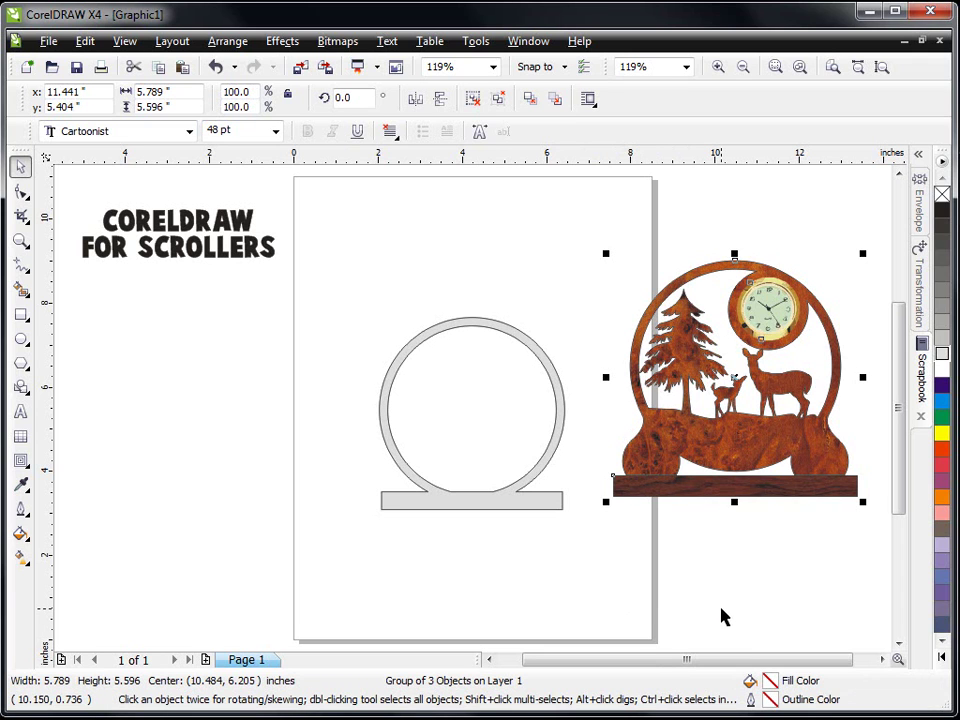
drag(745, 445, 656, 408)
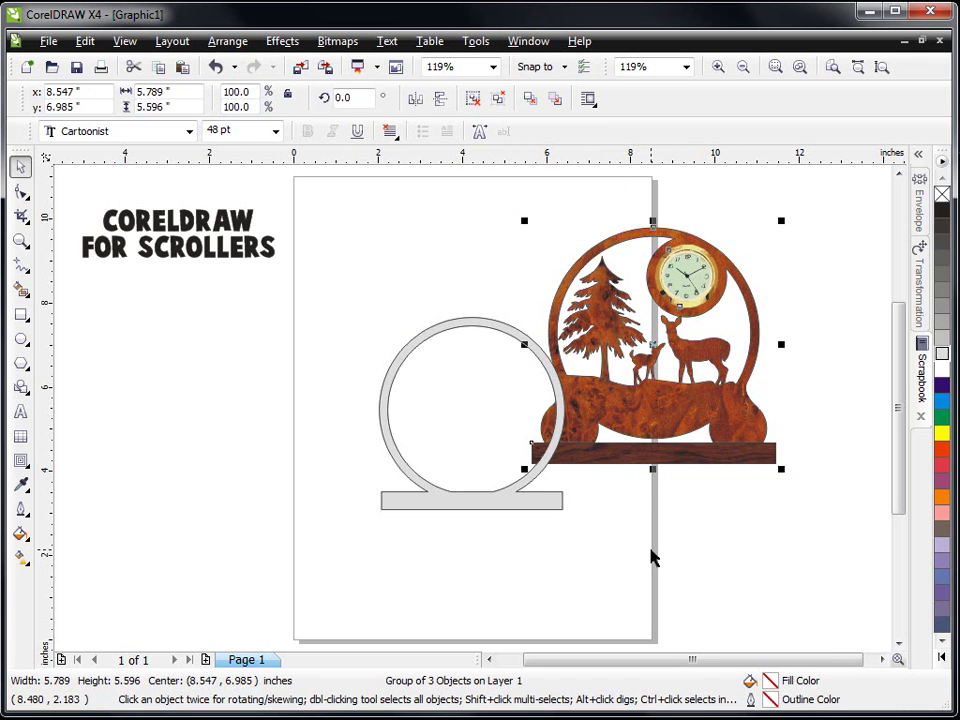